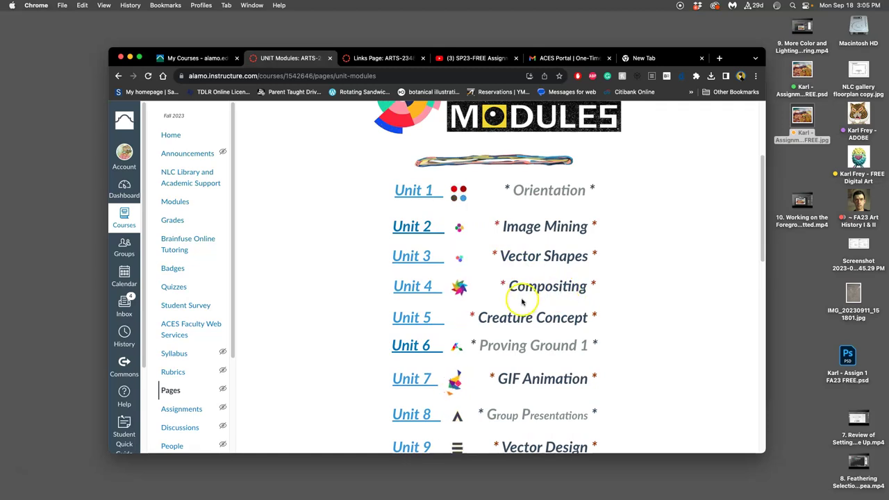
Step: Open the Unit 5 Creature Concept Design module and review its overview, learning objectives, tasks and deliverables
click(427, 319)
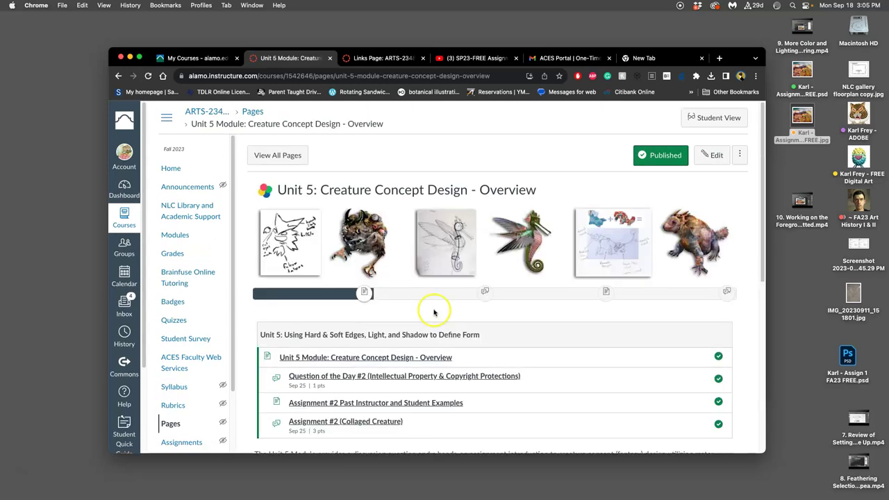
scroll(432, 303, down, 2)
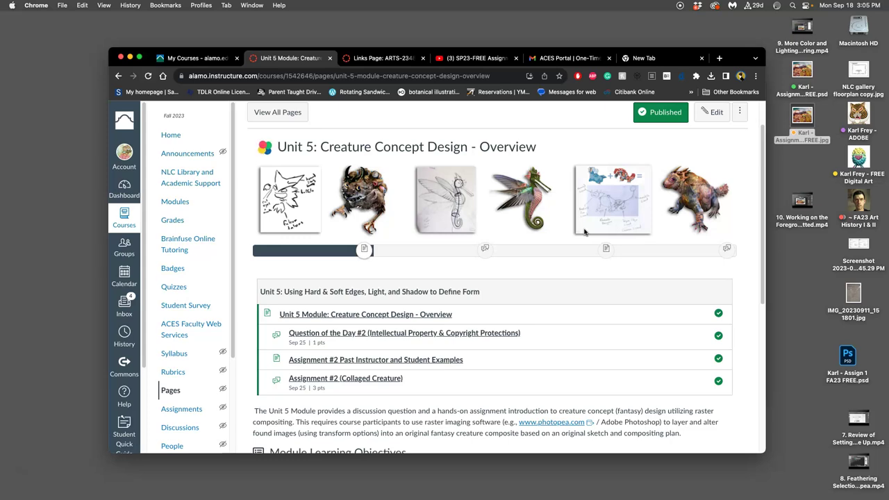
scroll(572, 243, down, 5)
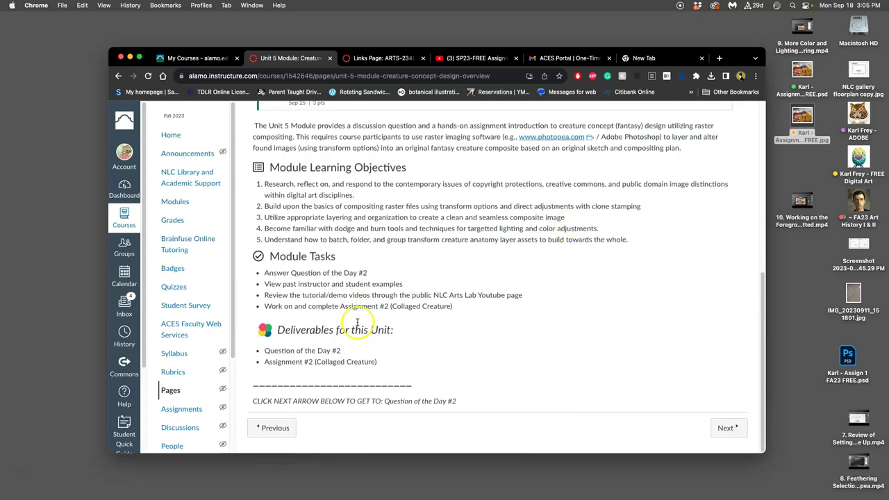
scroll(482, 284, up, 10)
scroll(536, 284, down, 6)
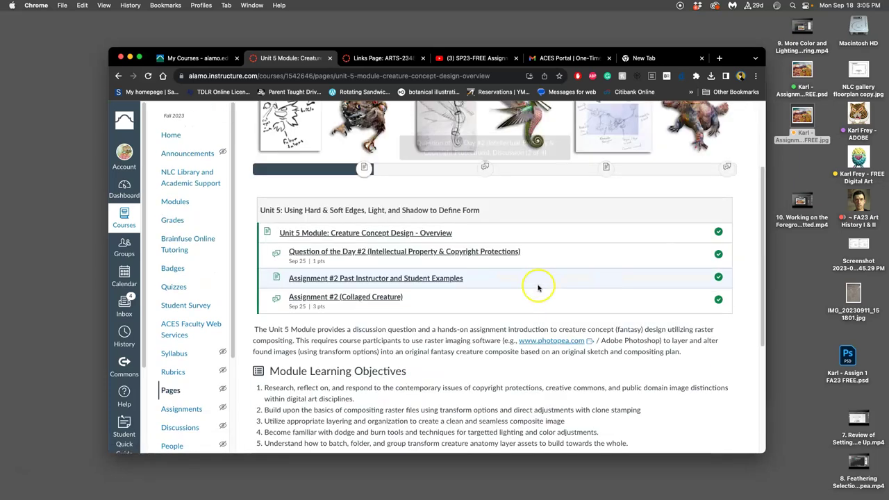
Step: Go to Question of the Day #2 and highlight the note about Chapter 2 of the reading in the prompt
click(730, 428)
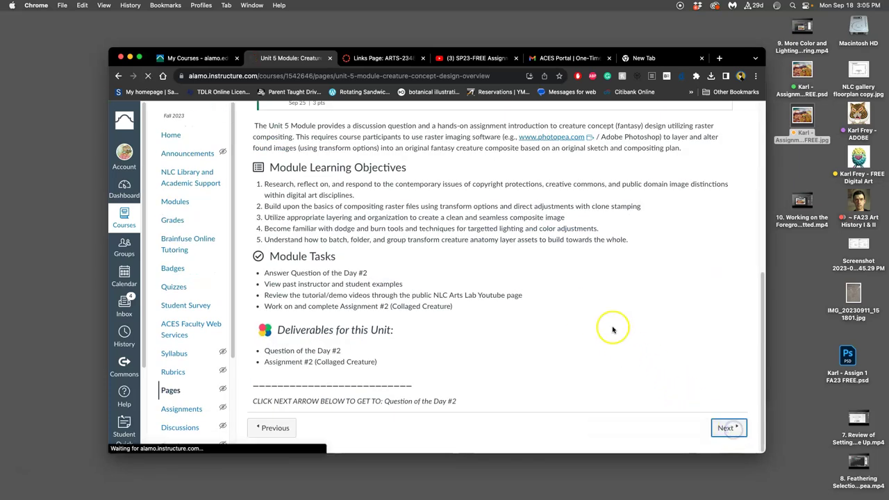
scroll(562, 310, down, 3)
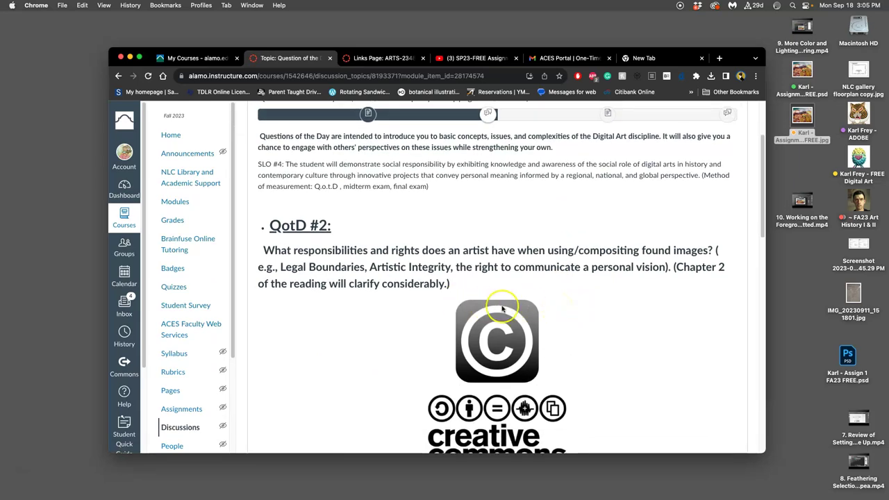
scroll(502, 309, down, 1)
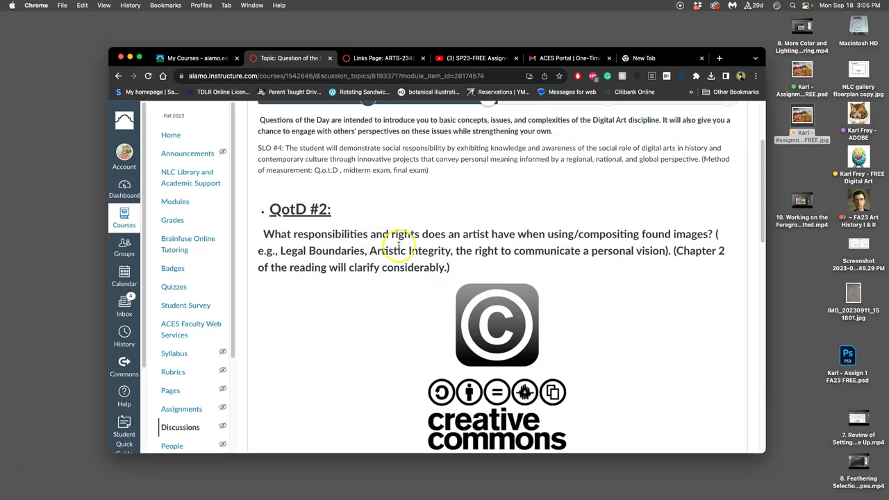
drag(677, 252, 692, 265)
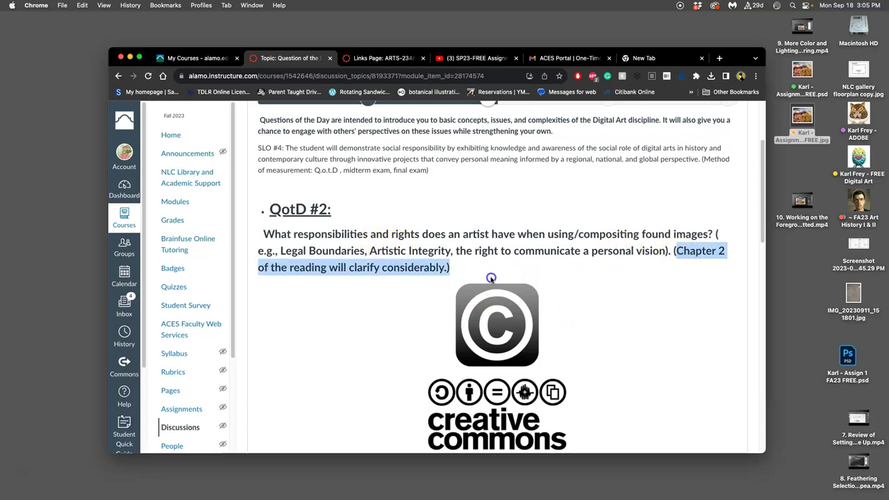
drag(442, 268, 445, 268)
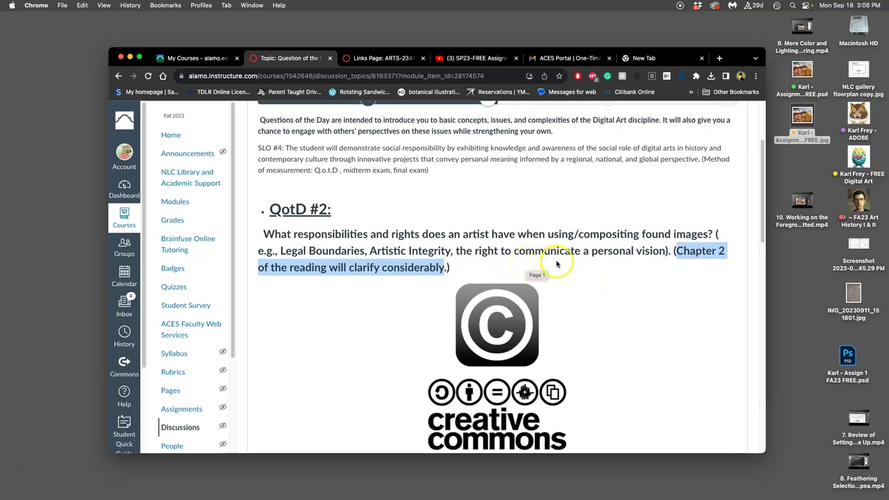
click(638, 270)
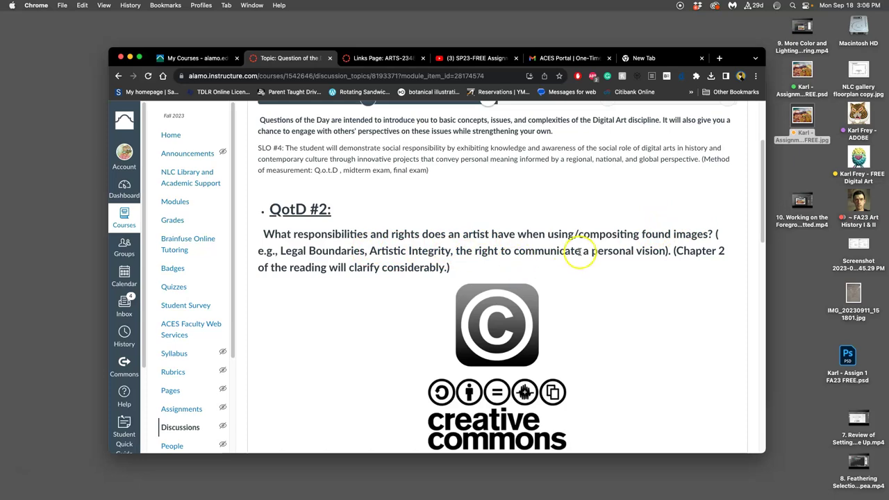
Step: Examine the discussion's copyright and Creative Commons graphics, embedded copyright video, course information link and directions for engagement credit
scroll(564, 242, down, 3)
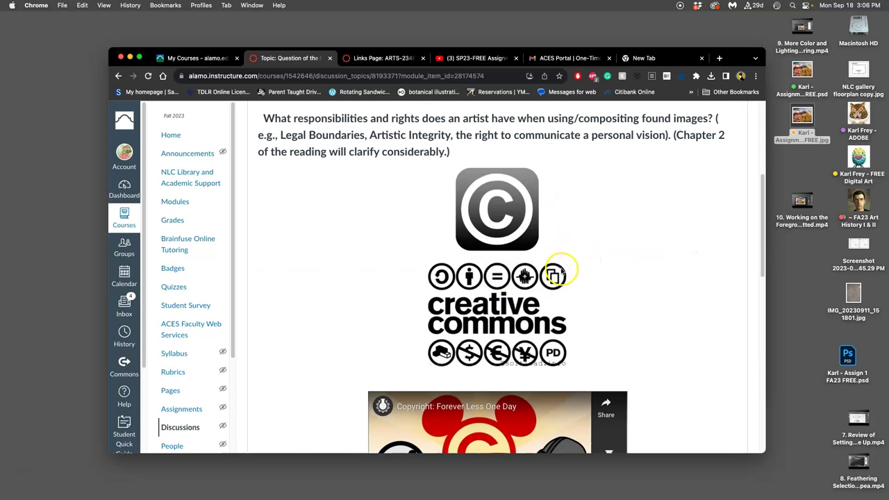
scroll(562, 271, down, 3)
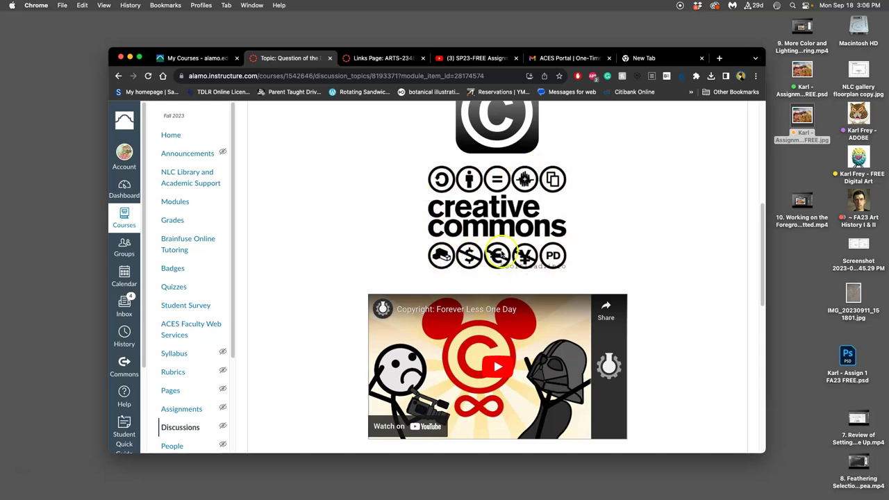
scroll(535, 201, up, 2)
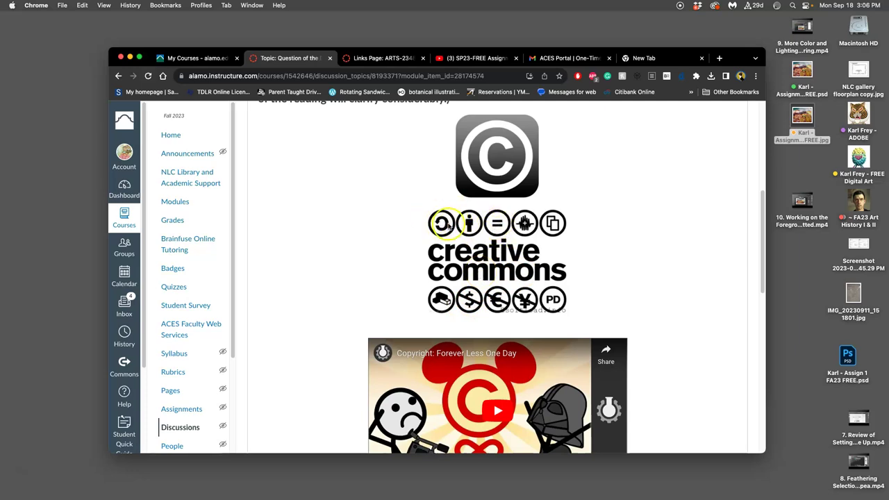
scroll(452, 237, down, 4)
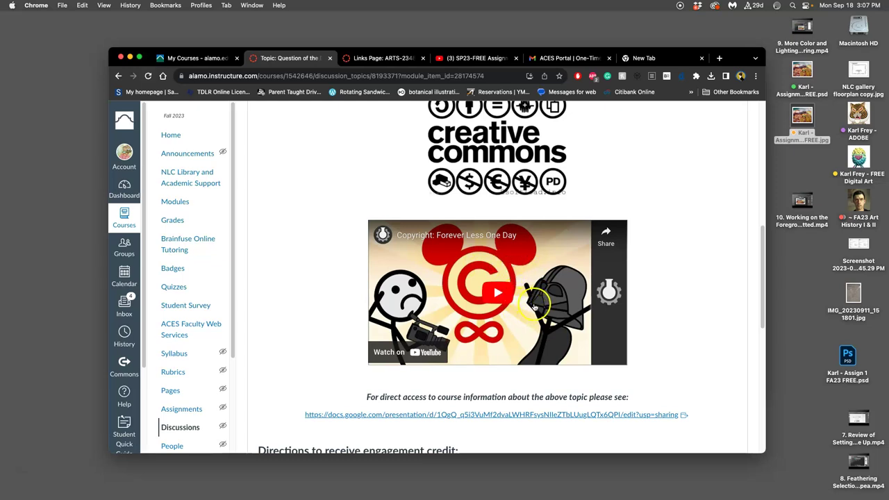
scroll(535, 306, down, 1)
scroll(534, 306, down, 2)
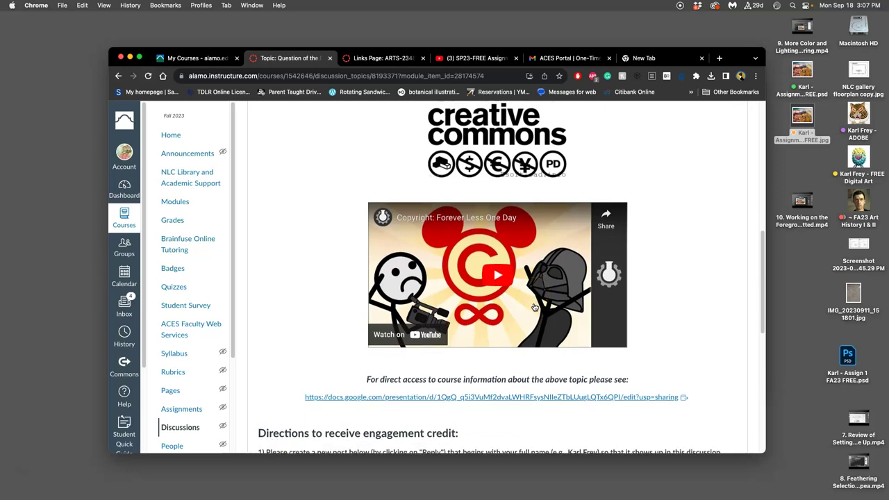
scroll(526, 317, down, 5)
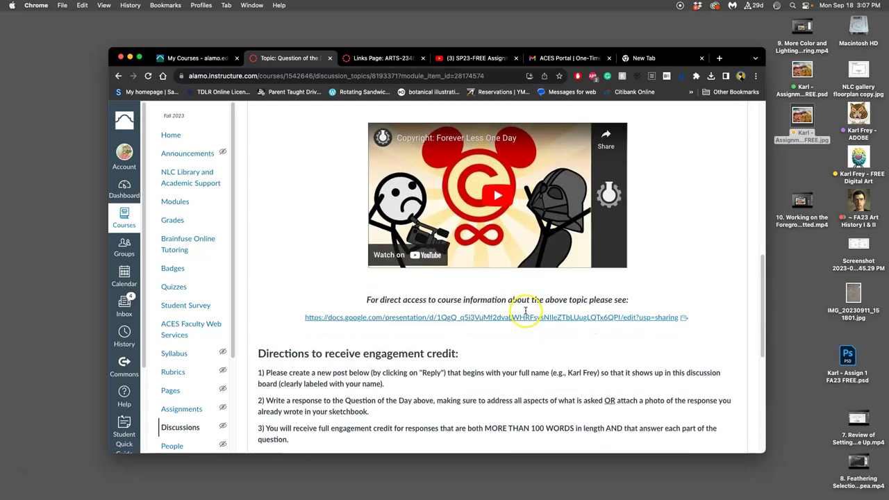
scroll(524, 314, down, 5)
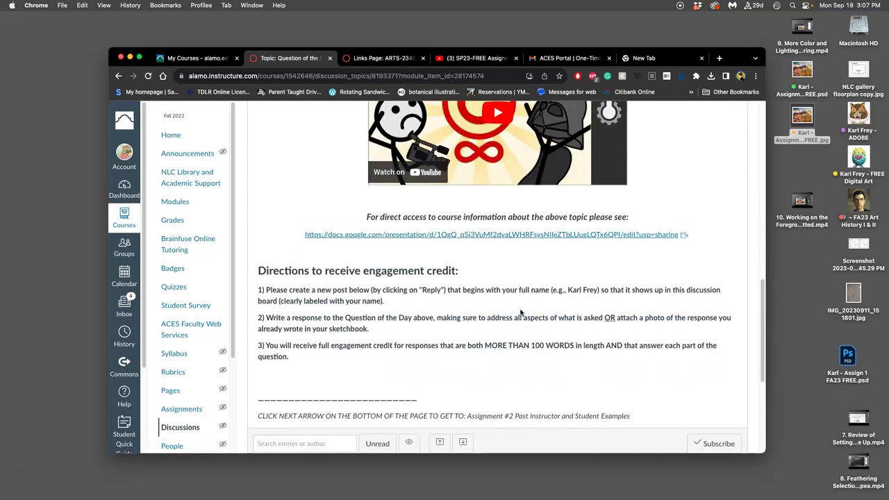
Step: Open the linked APPROPRIATION presentation and view slides 3, 5 and 11
click(504, 236)
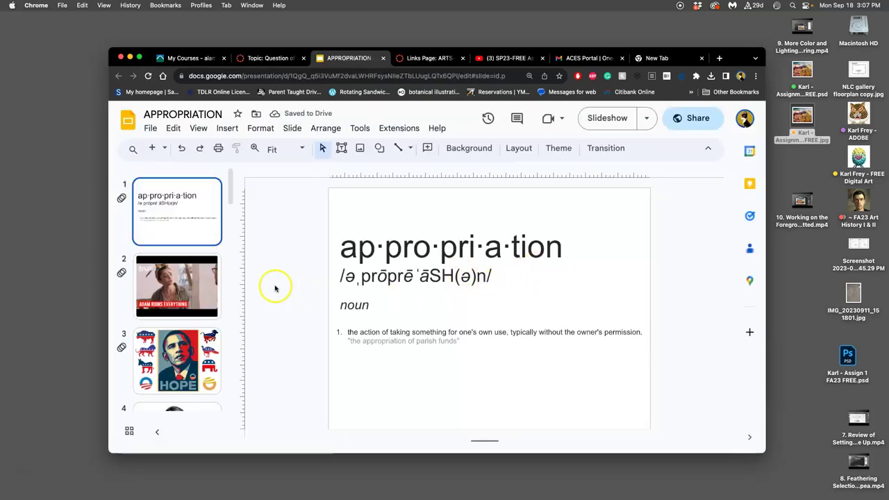
click(184, 358)
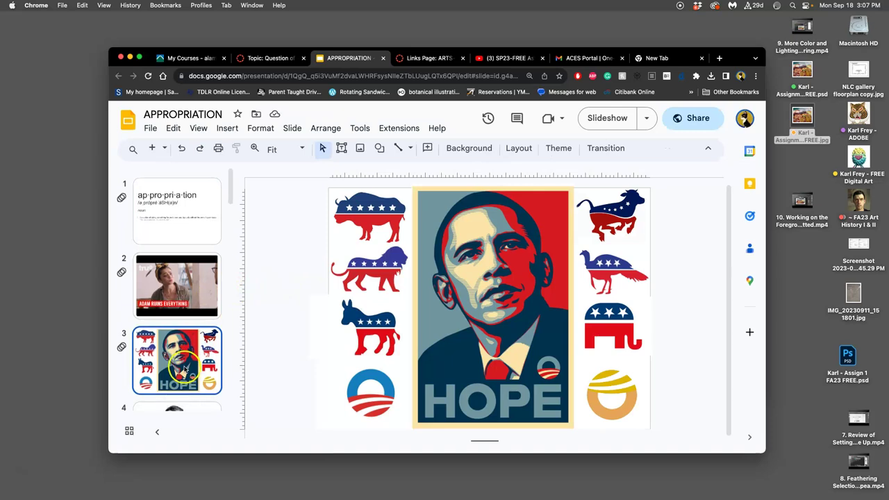
scroll(184, 366, down, 3)
click(184, 366)
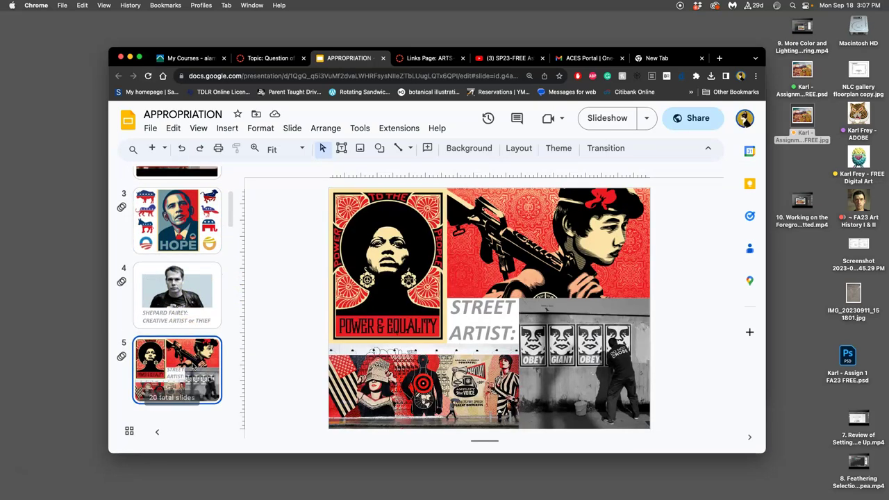
scroll(193, 351, down, 10)
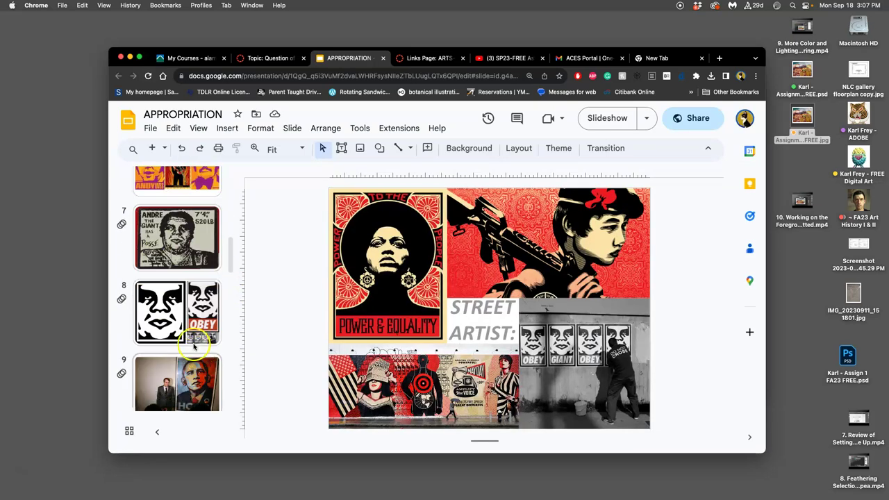
click(198, 323)
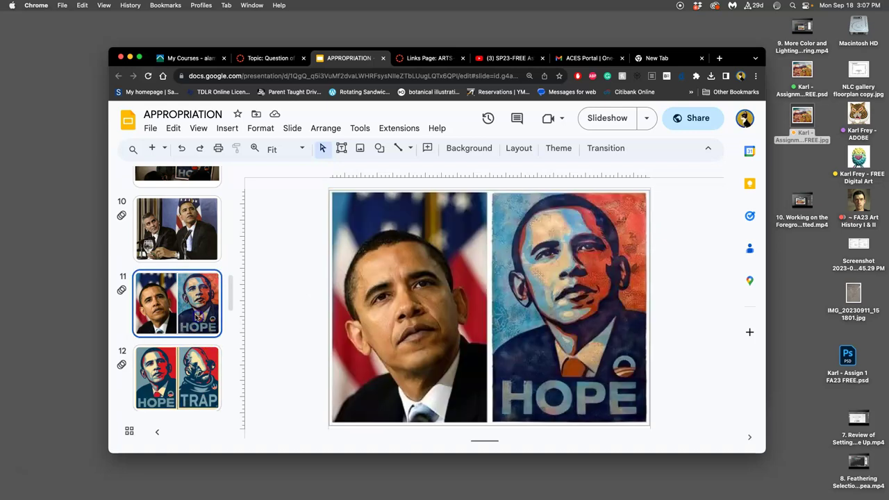
Step: View the source photo on slide 10 and the HOPE and TRAP poster comparison on slide 12
scroll(197, 308, up, 4)
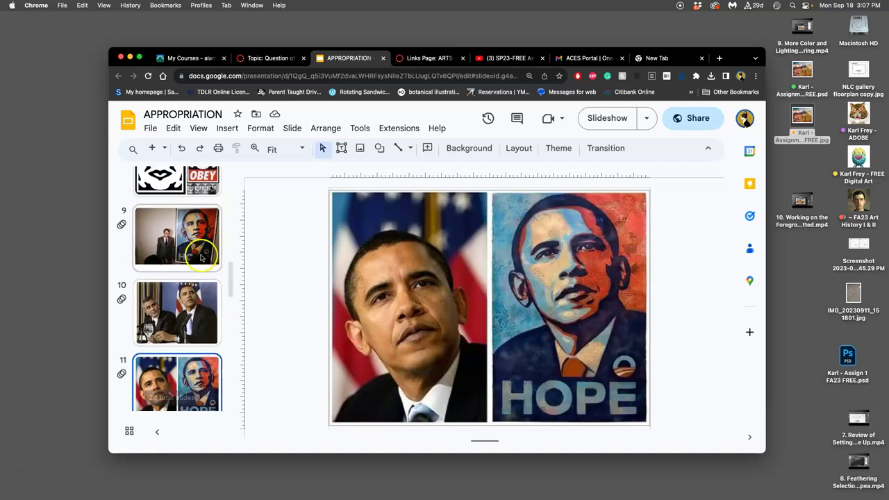
scroll(200, 258, up, 1)
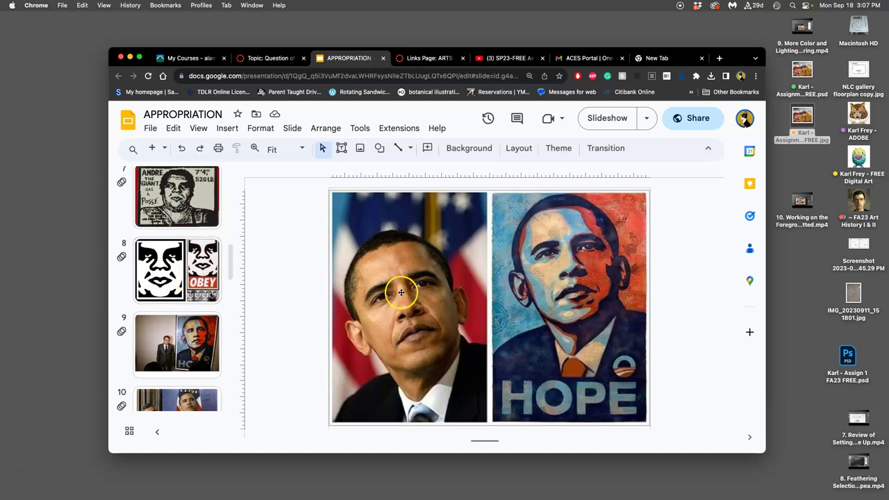
scroll(198, 299, down, 4)
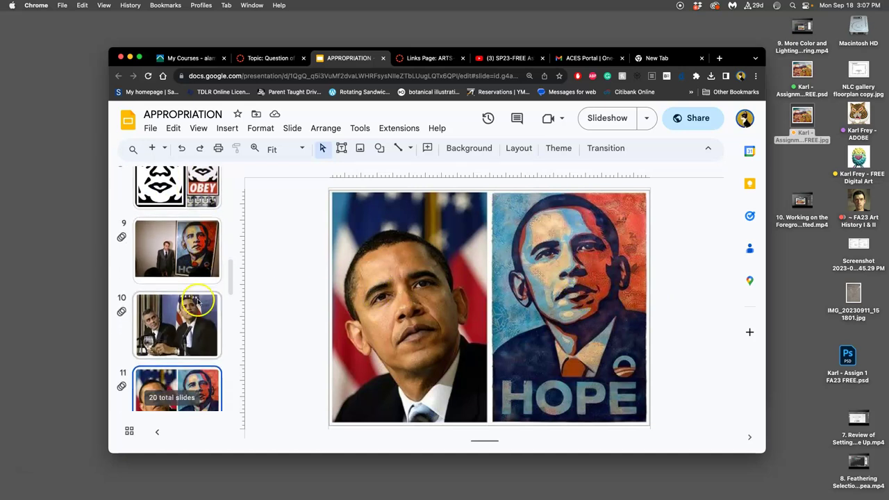
click(197, 301)
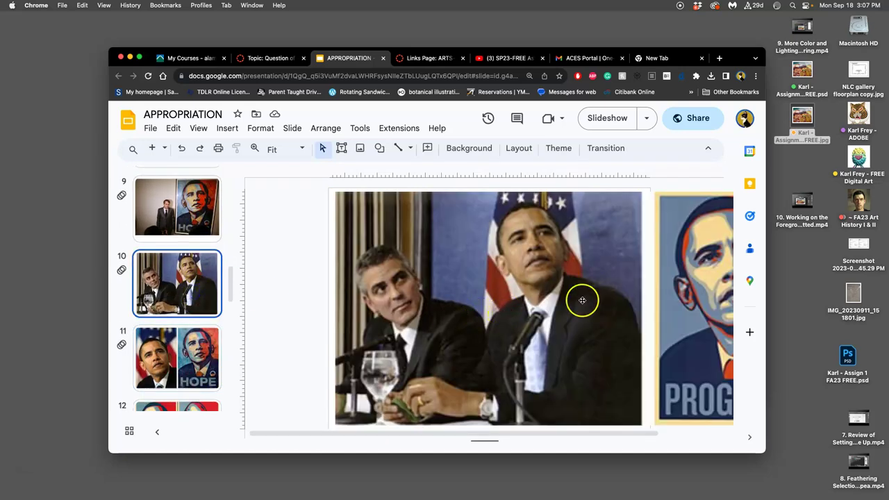
scroll(180, 332, down, 3)
click(179, 332)
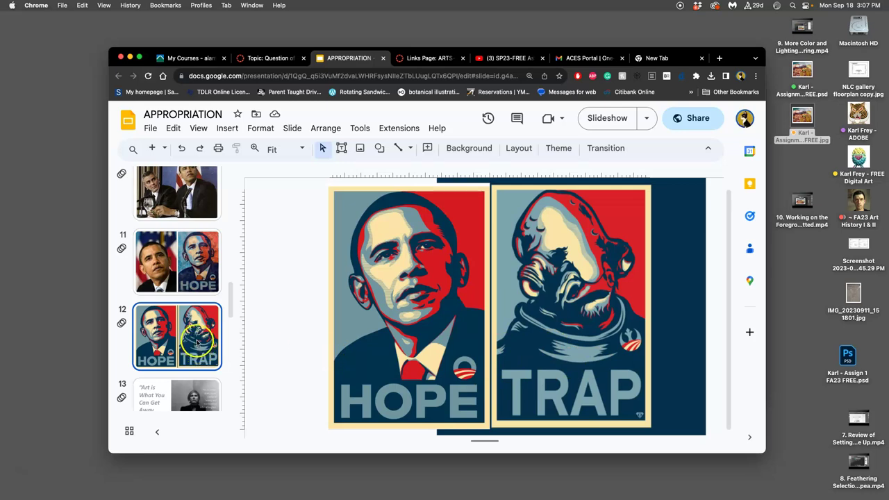
Step: Skim the remaining slides of the presentation, close it and return to the Question of the Day #2 discussion
scroll(198, 347, down, 5)
scroll(197, 341, down, 3)
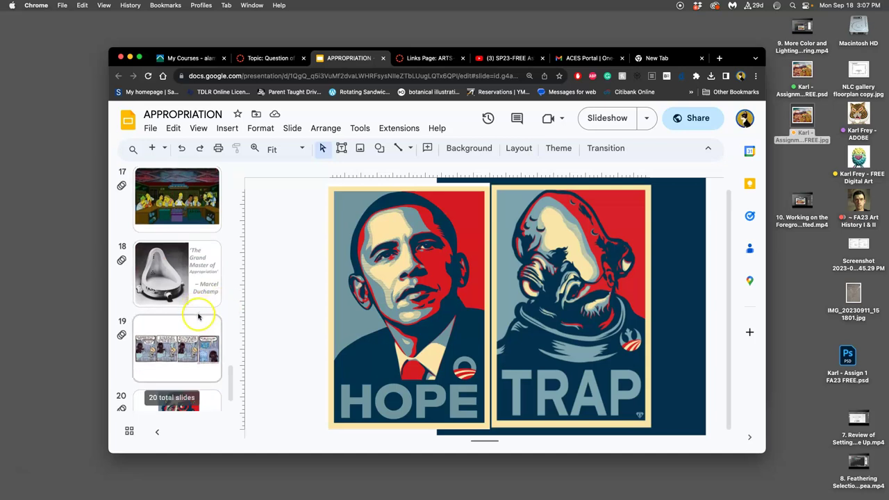
scroll(199, 313, down, 2)
scroll(202, 313, up, 7)
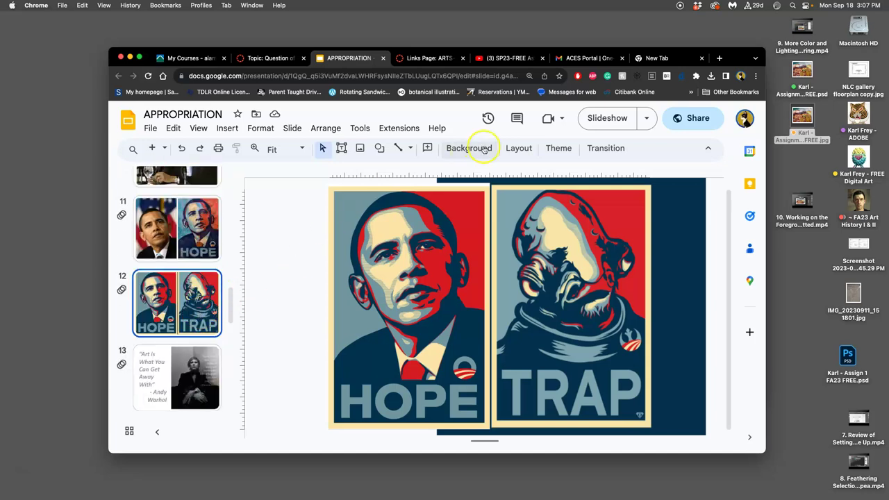
click(291, 59)
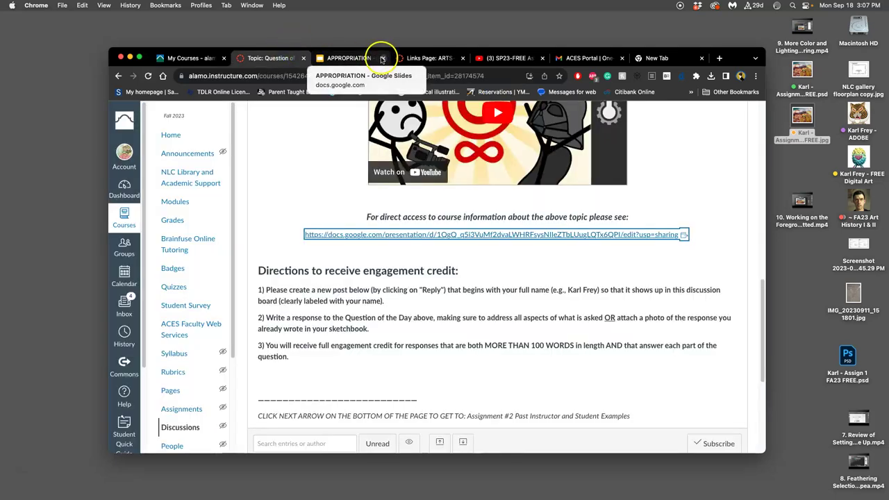
click(383, 58)
Step: Review the engagement credit directions and the student reply below them, and return to the start of the discussion
scroll(607, 399, down, 5)
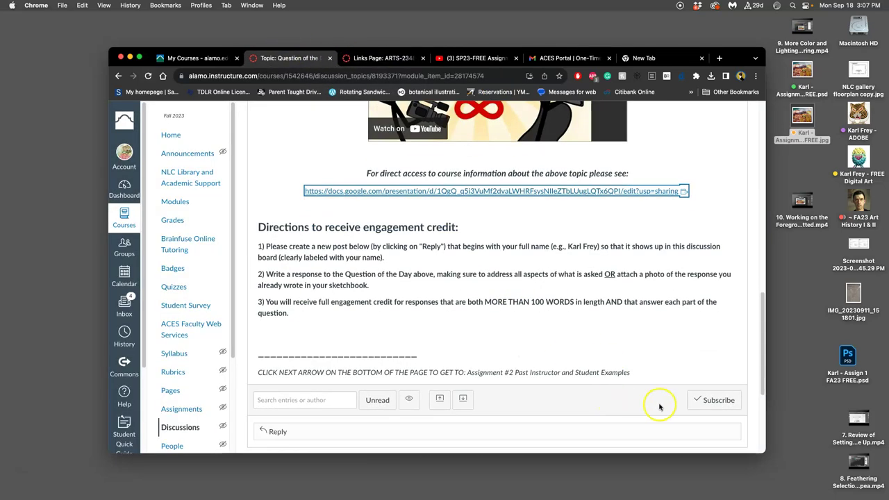
scroll(623, 385, up, 8)
scroll(618, 380, down, 8)
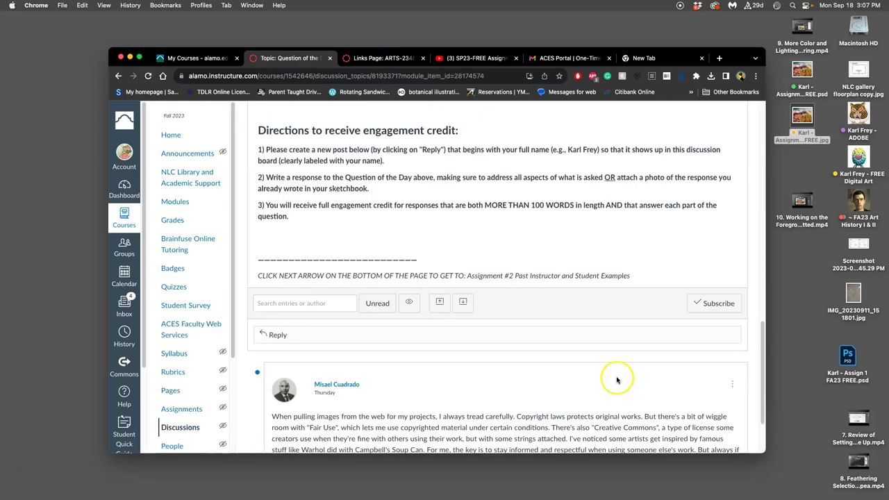
scroll(534, 329, up, 3)
scroll(534, 329, up, 10)
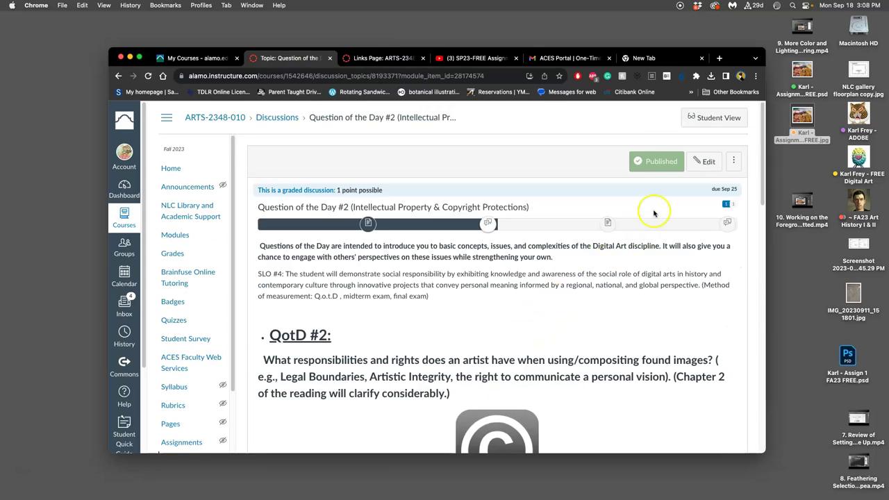
Step: Open the Assignment #2 Past Instructor and Student Examples page from the module's progress bar
click(607, 226)
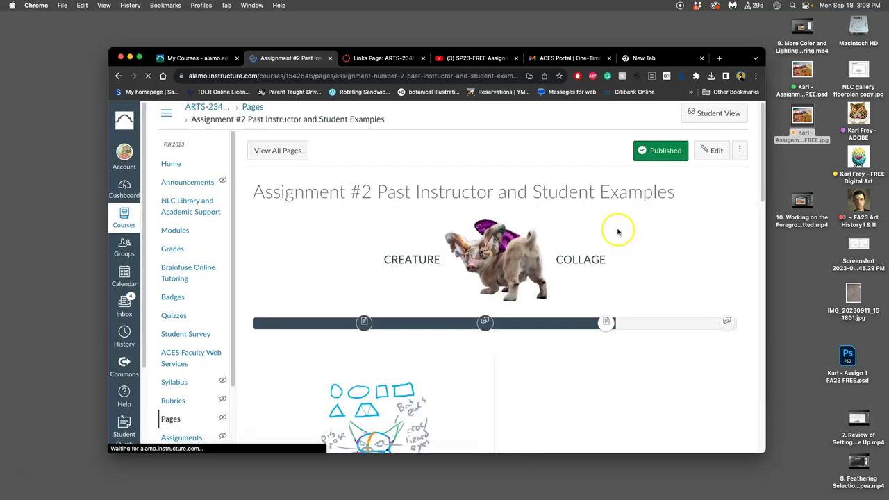
scroll(618, 230, down, 2)
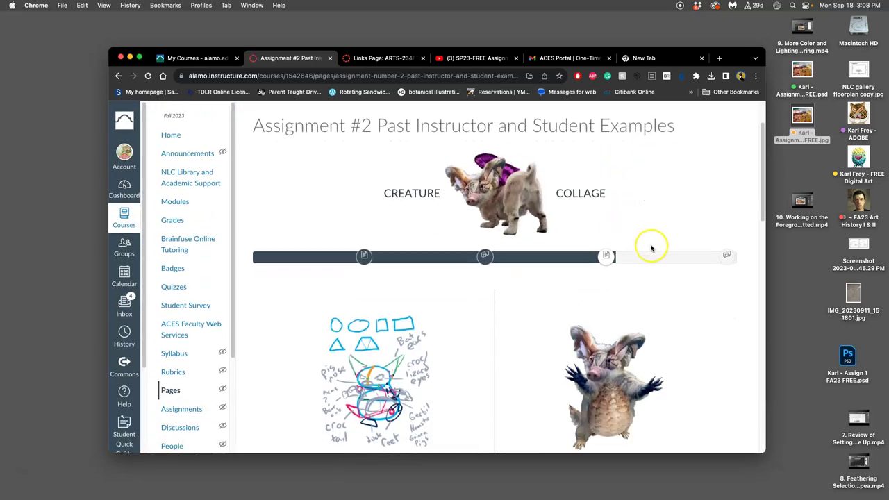
Step: Review the instructor and student creature examples and resource links, and continue to the Assignment #2 (Collaged Creature) discussion
scroll(653, 243, down, 2)
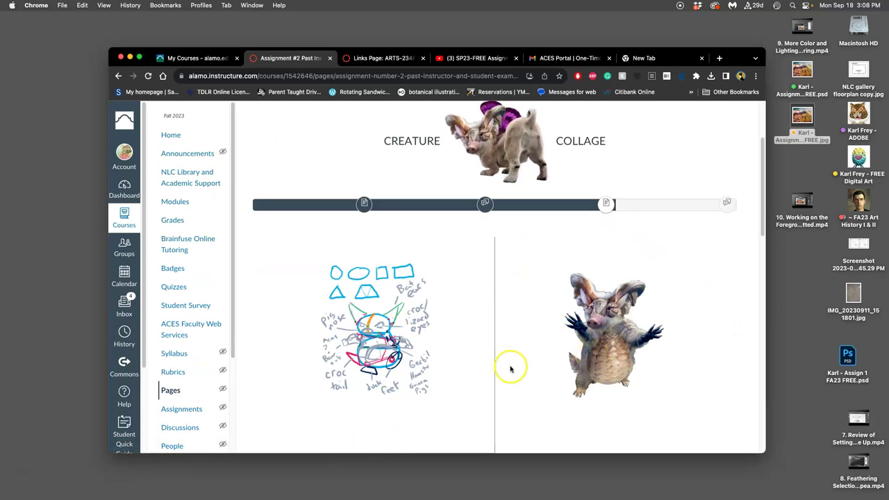
scroll(404, 332, down, 6)
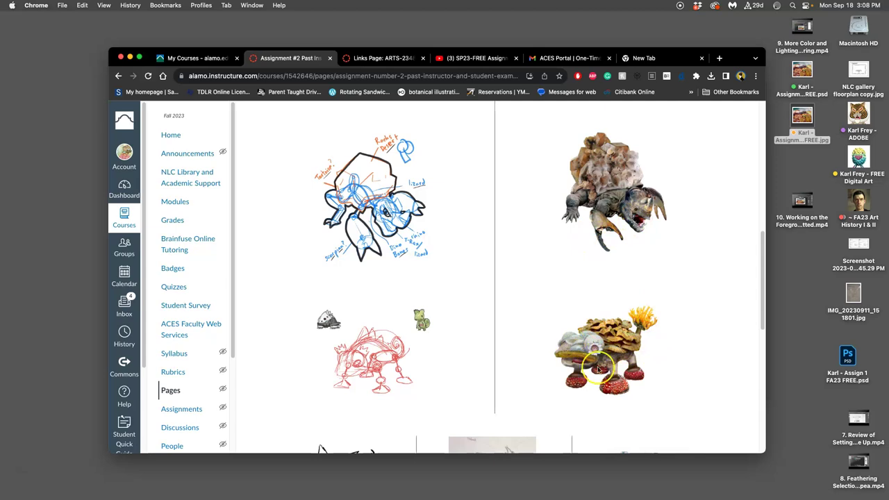
scroll(594, 357, down, 5)
scroll(590, 354, down, 3)
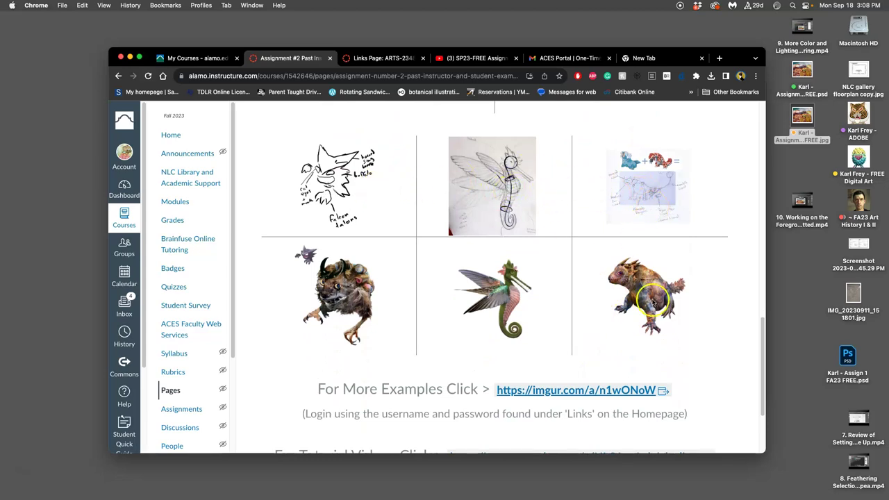
scroll(653, 300, down, 4)
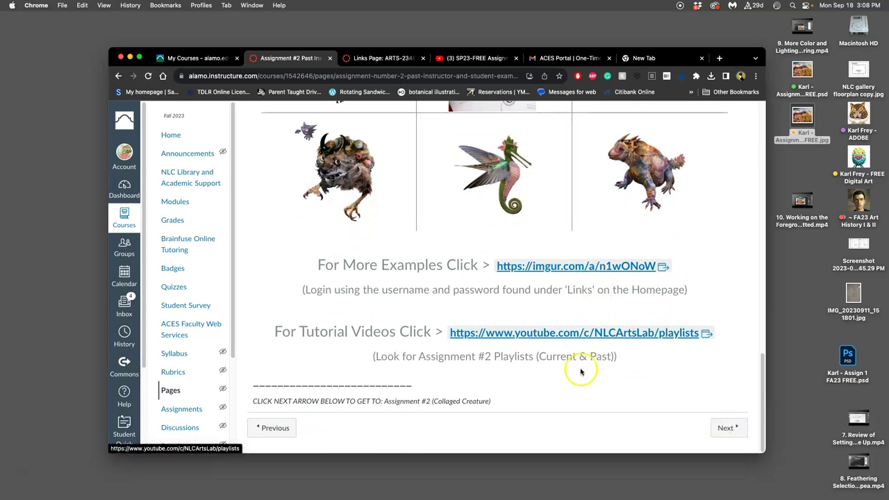
click(726, 427)
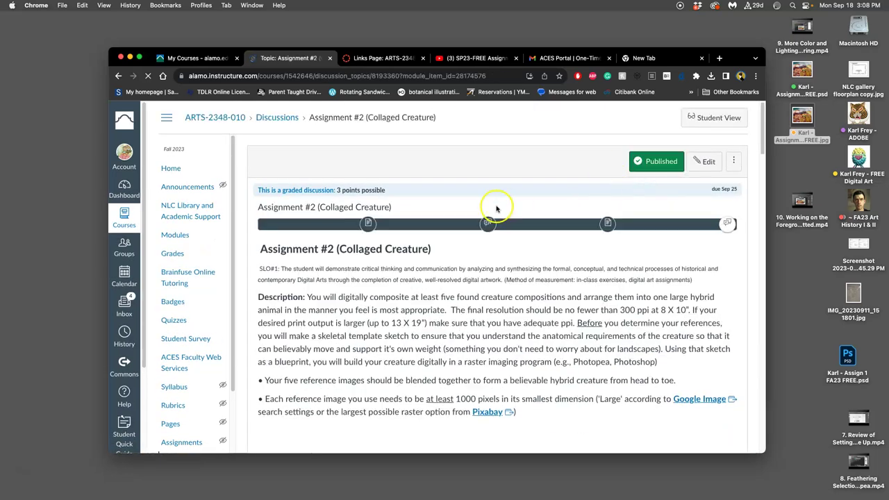
Step: Read the Assignment #2 description, image requirements, Pokemon inspiration, scoring rubric and past student example, and return to the Inspiration section
scroll(486, 215, down, 3)
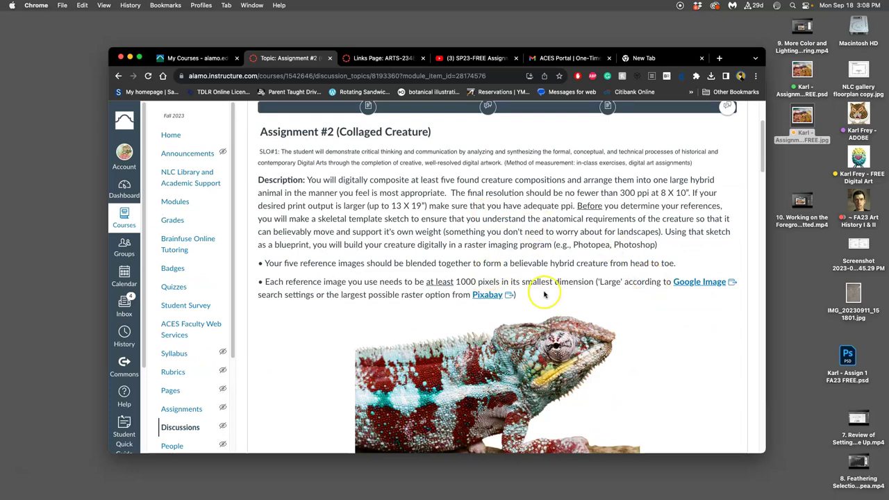
scroll(545, 276, down, 2)
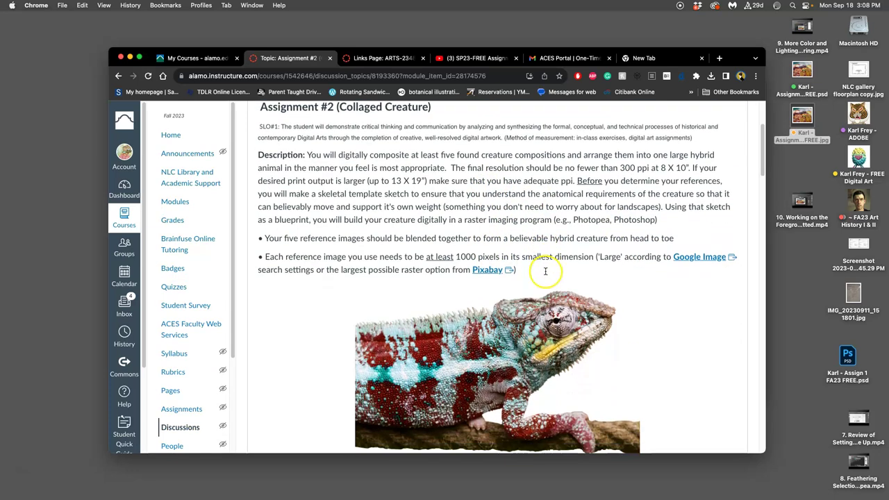
scroll(532, 294, down, 6)
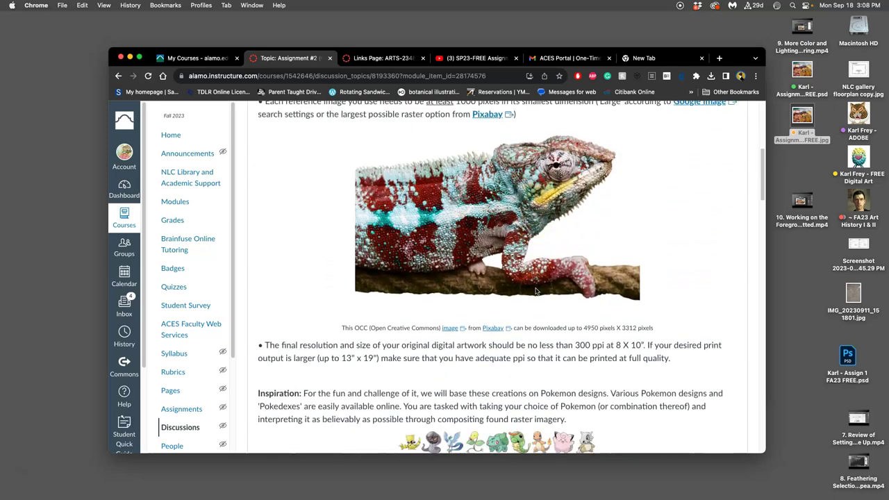
scroll(535, 290, down, 4)
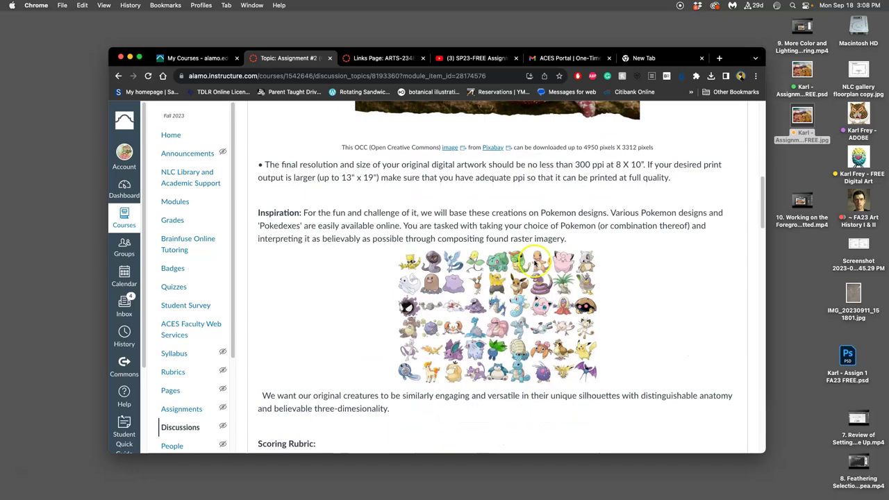
scroll(532, 262, down, 10)
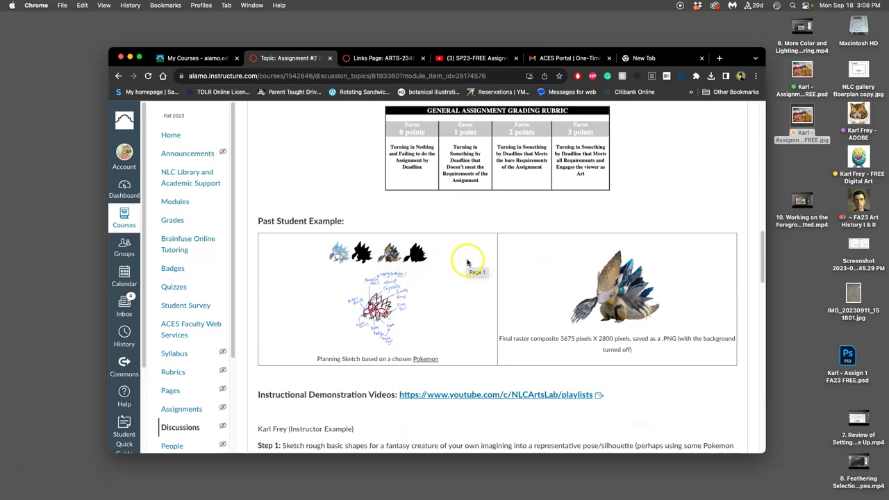
scroll(467, 262, up, 9)
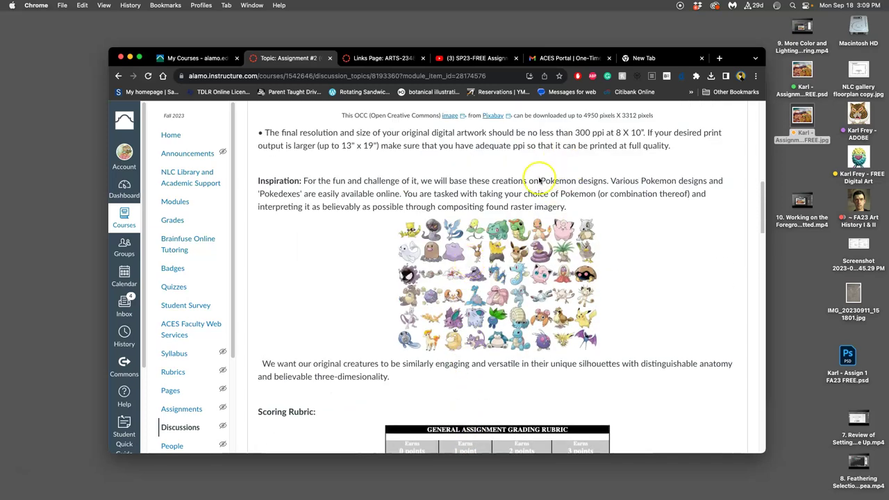
Step: Load the Pokédex page at pokemon.com/us/pokedex in the empty browser tab
click(654, 58)
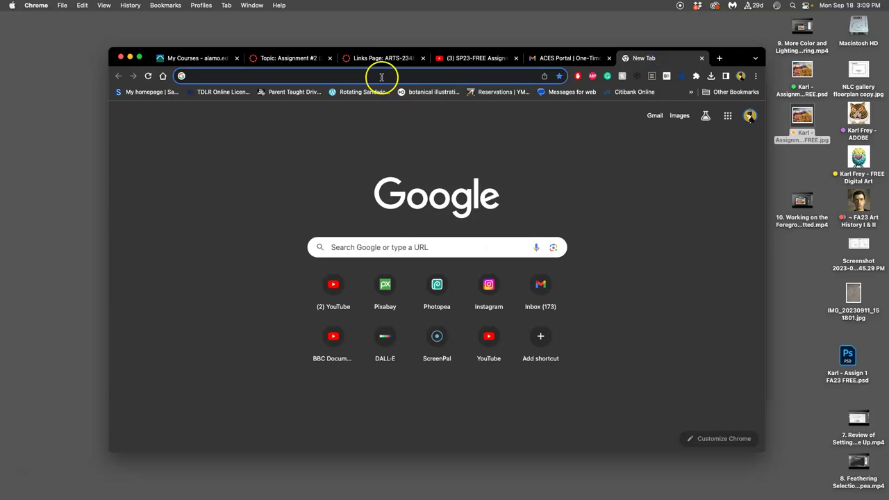
click(381, 77)
text(pok)
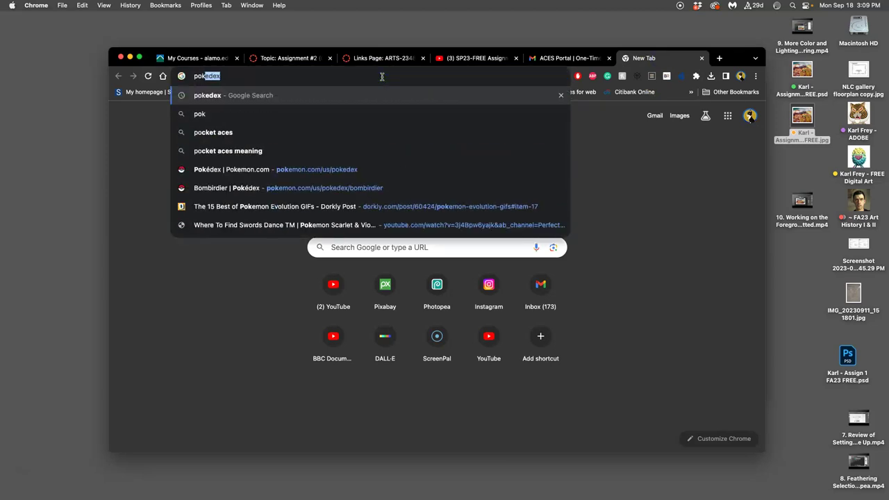
text(emon)
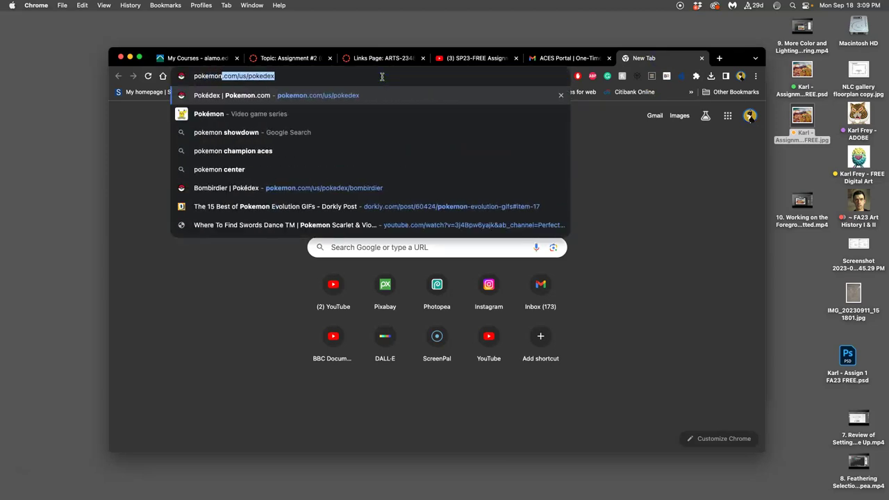
key(Return)
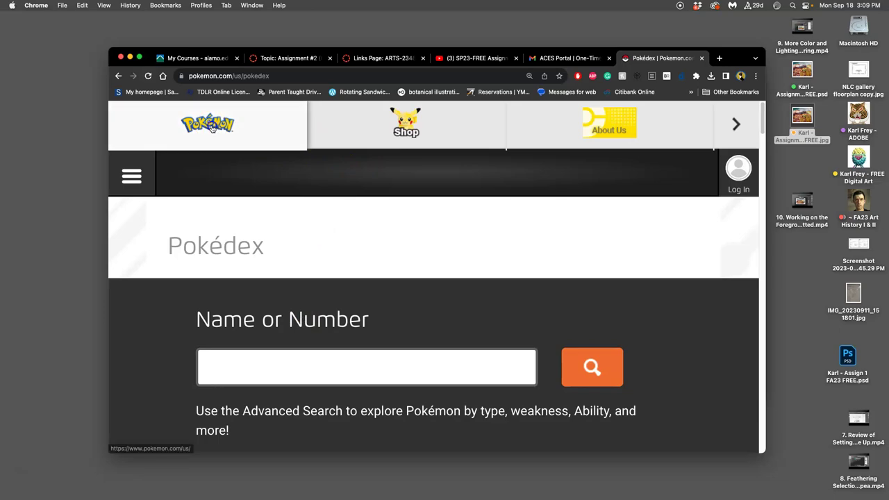
Step: Go to the Pokémon site's home page and examine its Featured Pokémon section
click(220, 136)
scroll(463, 255, down, 5)
scroll(464, 256, down, 20)
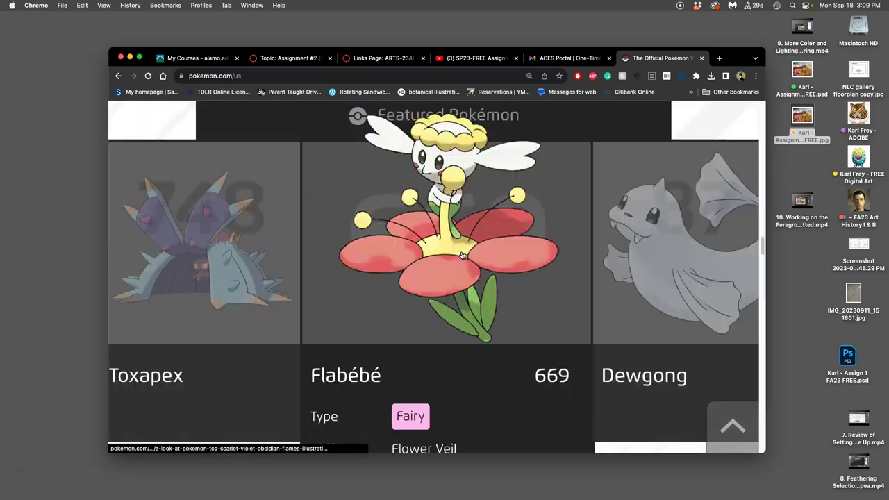
click(469, 248)
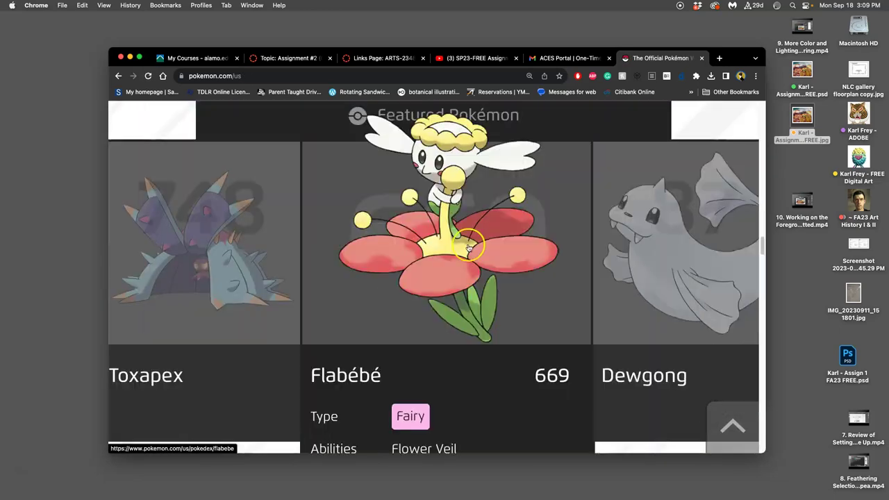
scroll(553, 254, down, 4)
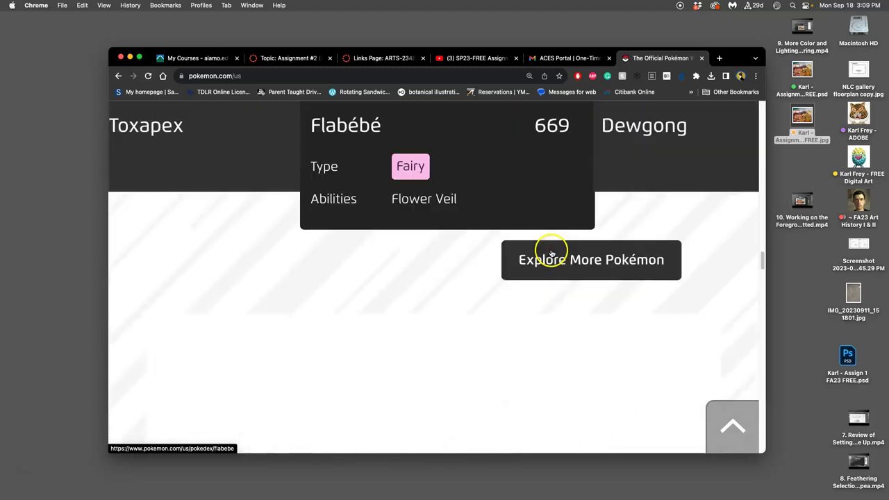
scroll(552, 255, up, 5)
scroll(550, 255, down, 2)
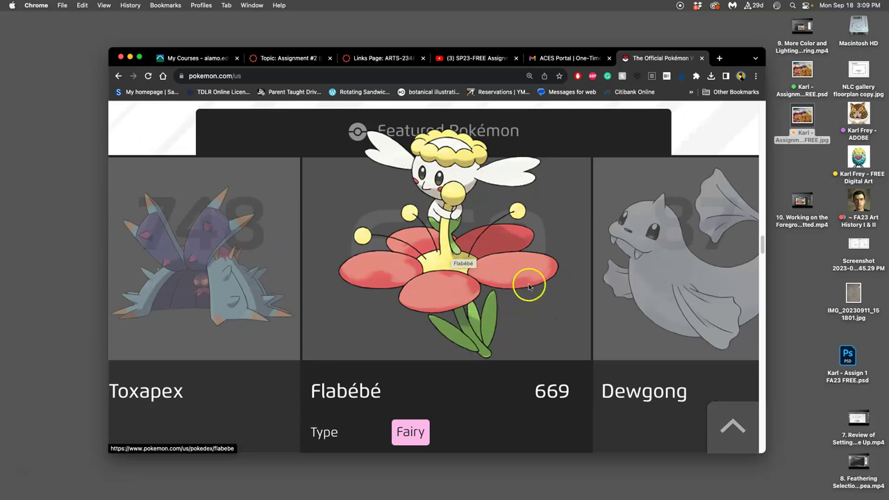
Step: Open Dewgong's Pokédex entry, reduce the page zoom to 67% and examine its artwork and details
click(613, 280)
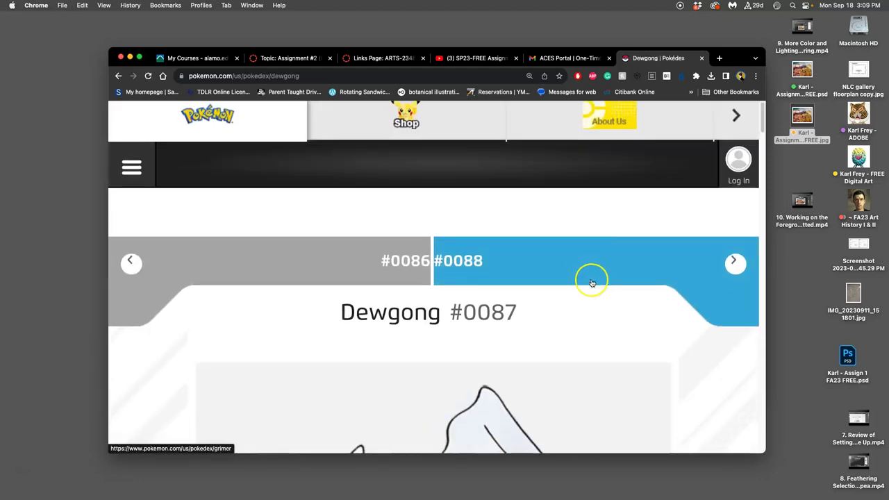
scroll(591, 280, down, 3)
key(super+minus)
key(super+minus)
key(super+minus)
key(super+minus)
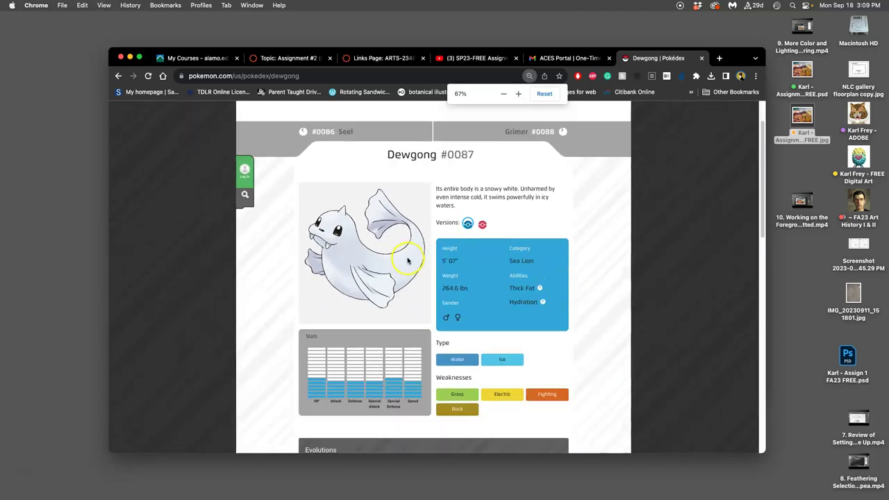
scroll(407, 258, down, 5)
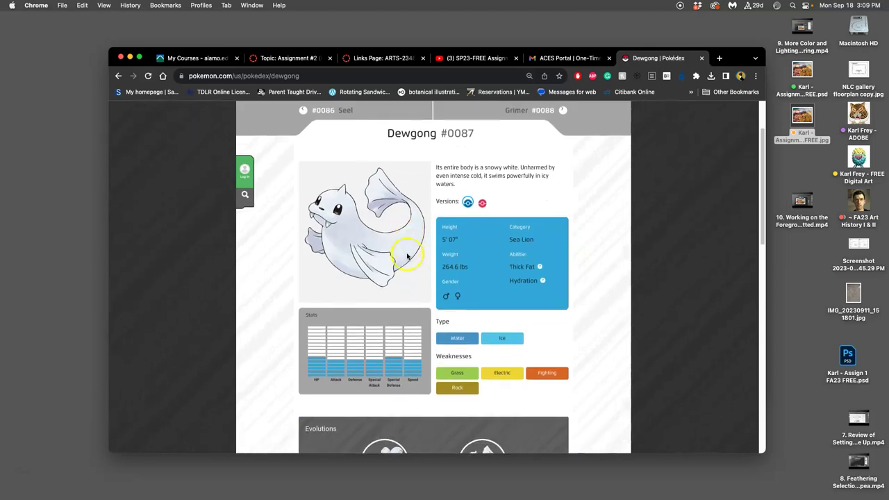
scroll(407, 252, up, 5)
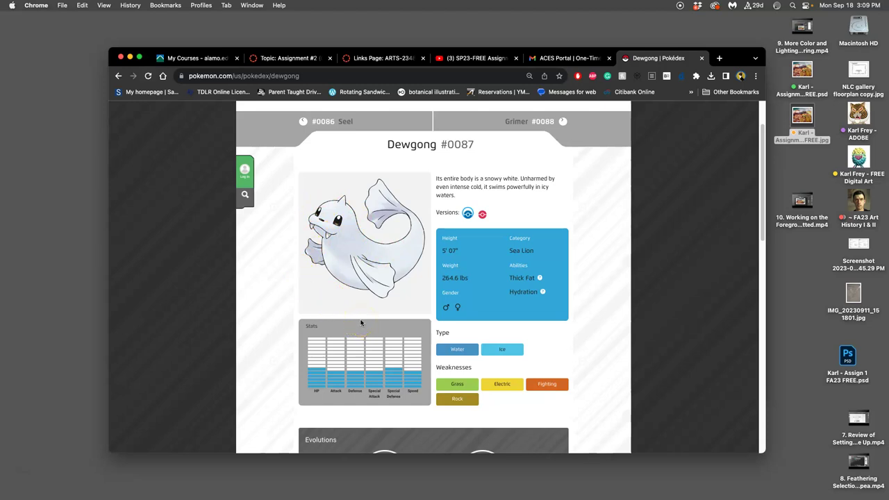
Step: Search Google for "pokedex" and open the Pokemon.com Pokédex result
click(465, 78)
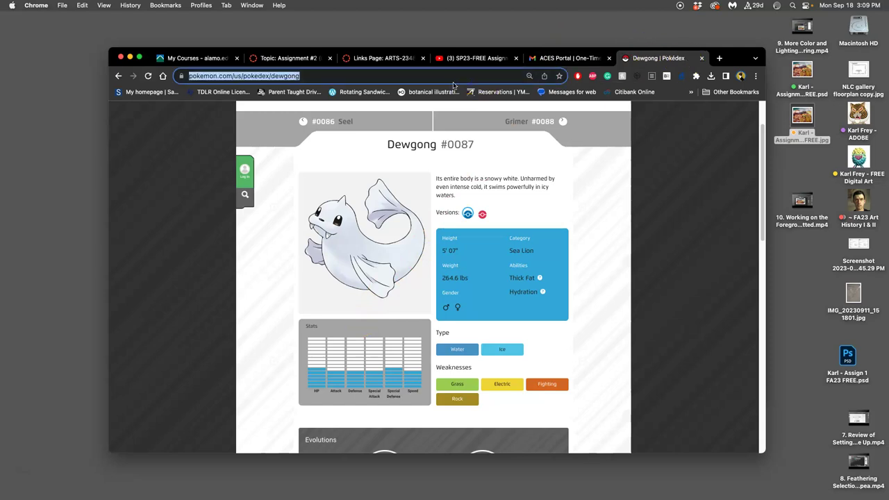
text(pokedex)
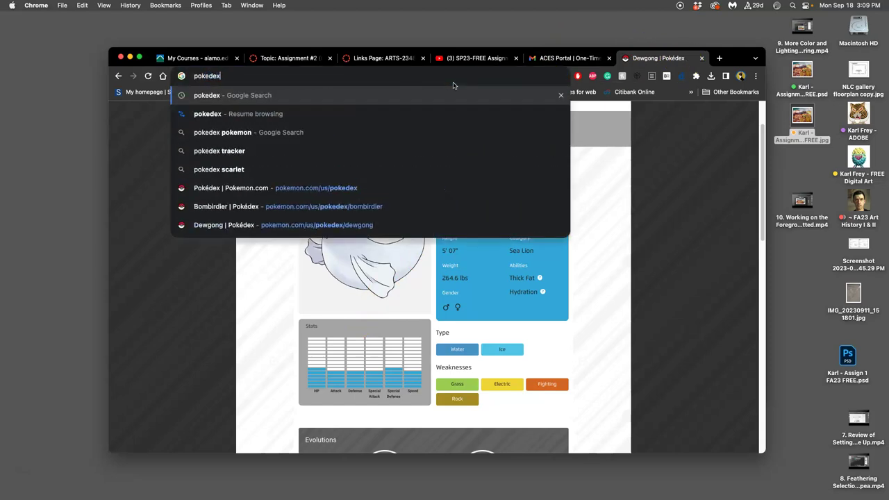
key(Return)
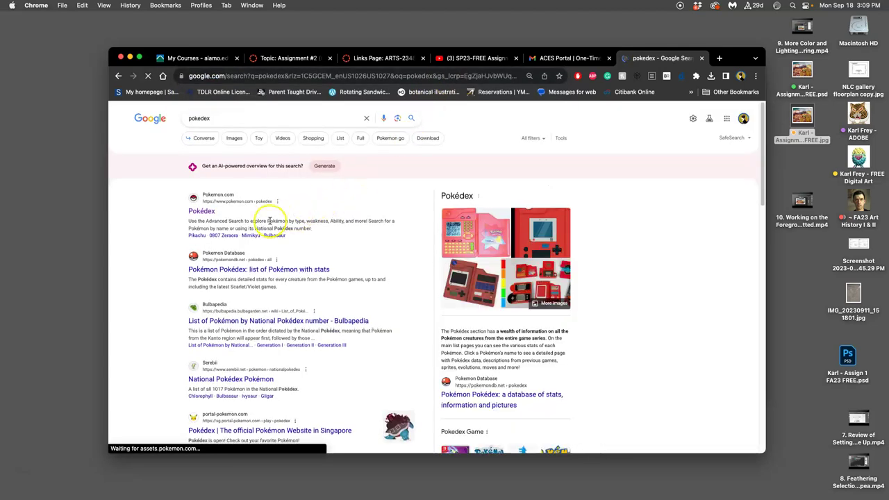
click(203, 212)
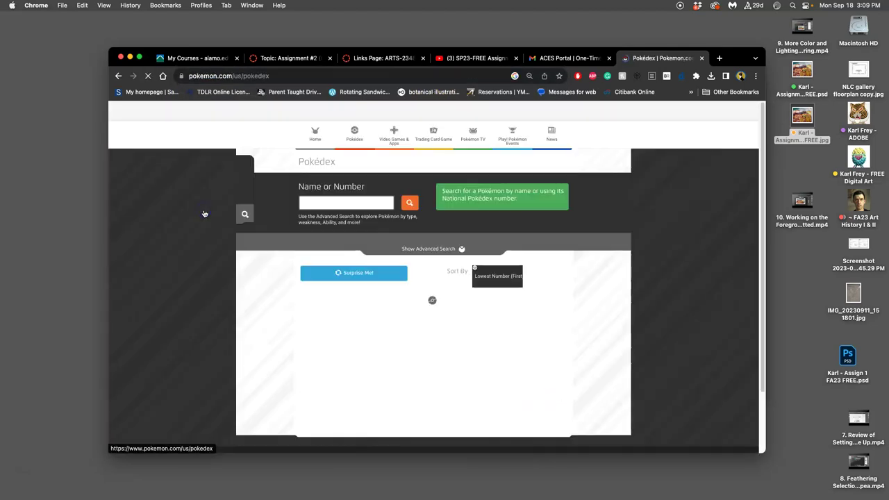
Step: Browse the Pokédex creature list from Bulbasaur onward, loading more Pokémon beyond Butterfree
scroll(403, 285, down, 3)
scroll(419, 300, down, 2)
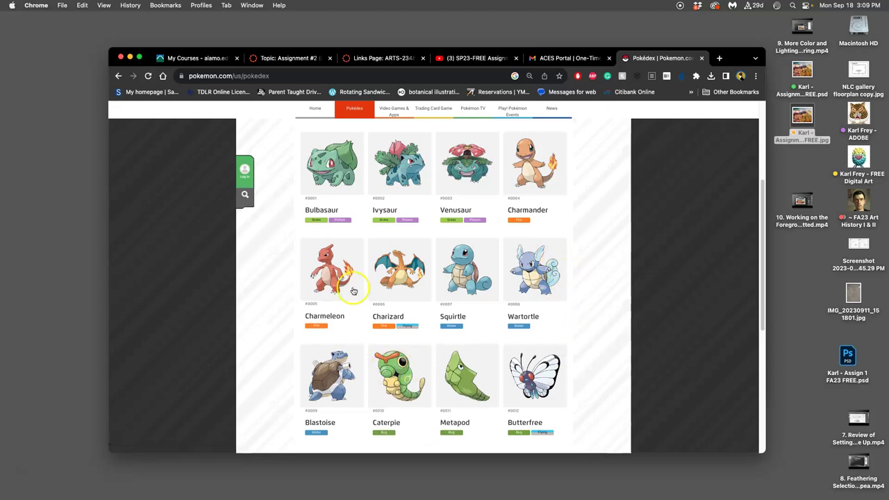
scroll(535, 278, down, 3)
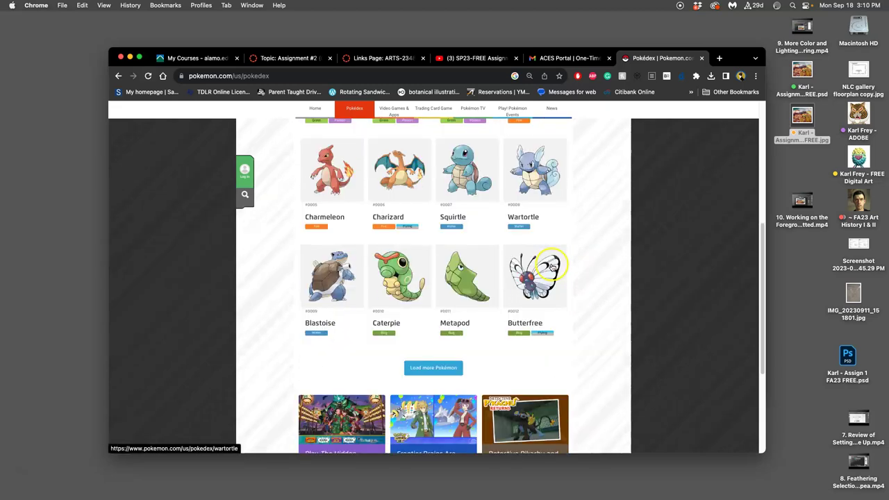
click(434, 369)
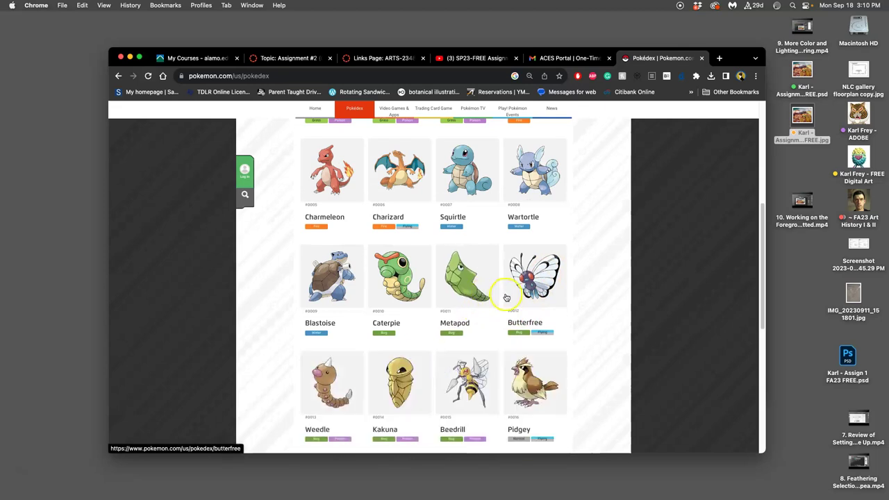
scroll(505, 295, down, 3)
scroll(504, 355, down, 3)
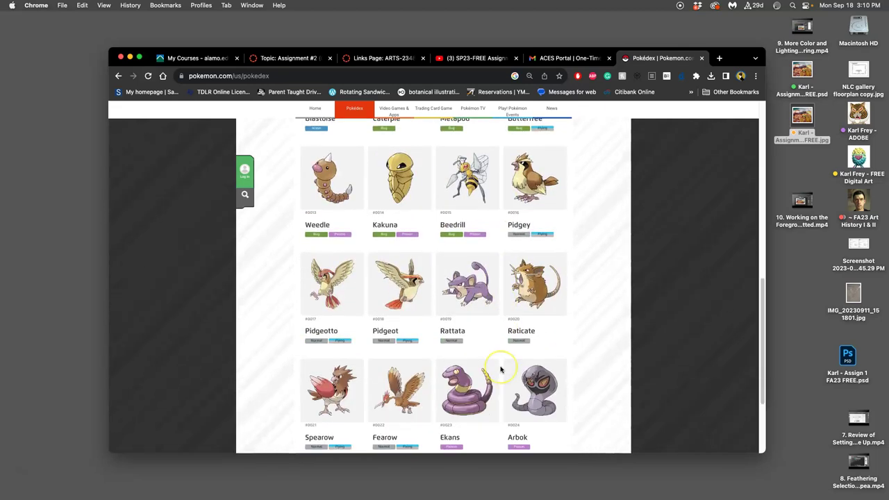
scroll(500, 368, down, 3)
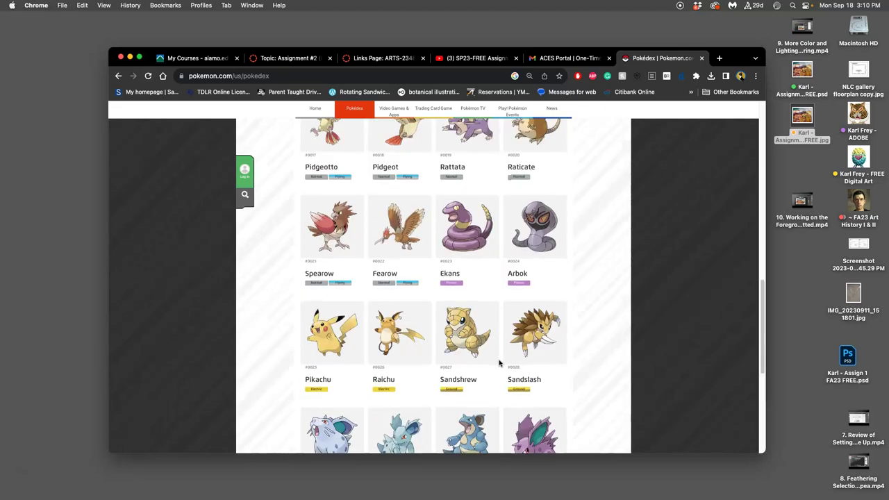
scroll(499, 363, down, 3)
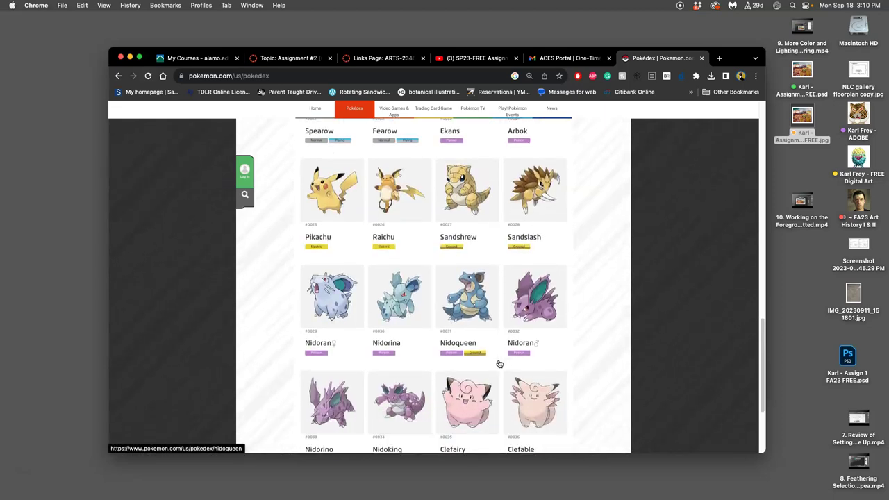
scroll(499, 364, down, 1)
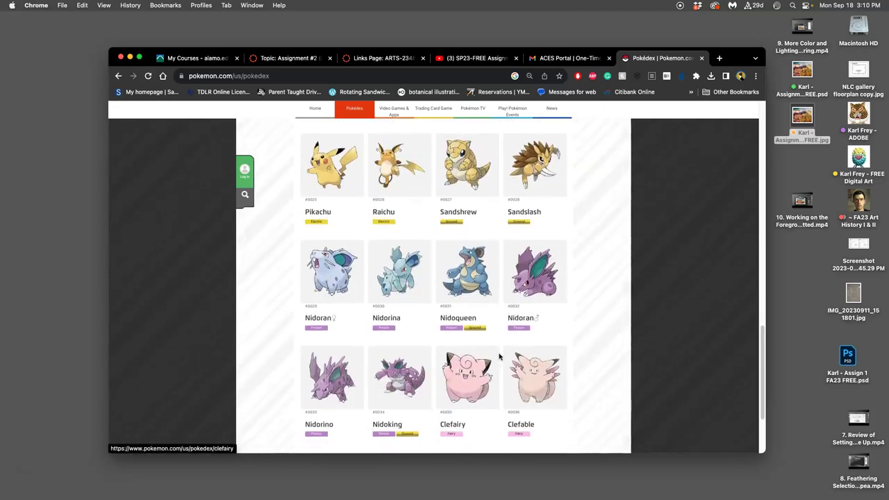
scroll(504, 344, down, 5)
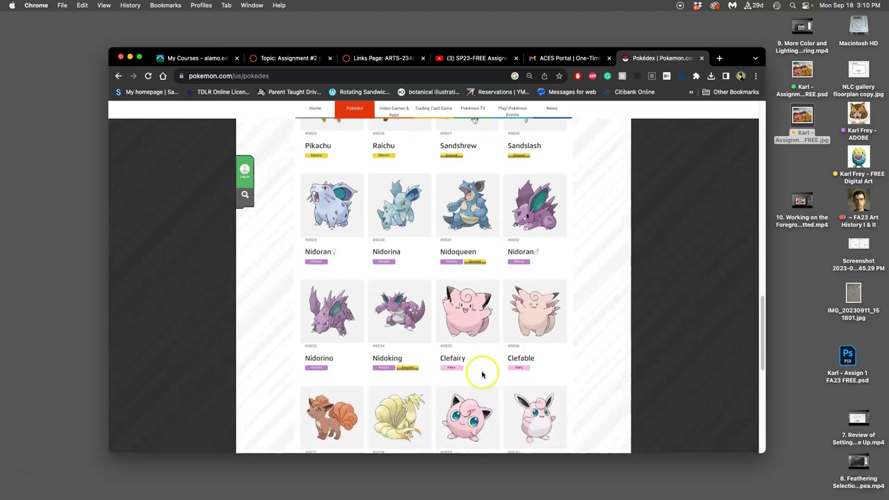
Step: Open Golduck's Pokédex entry and capture a screenshot of its artwork
scroll(482, 374, down, 6)
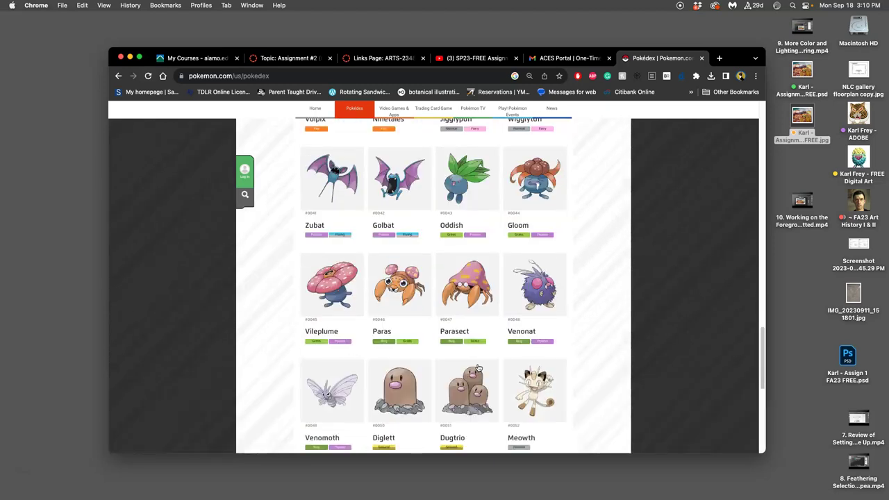
scroll(478, 368, down, 4)
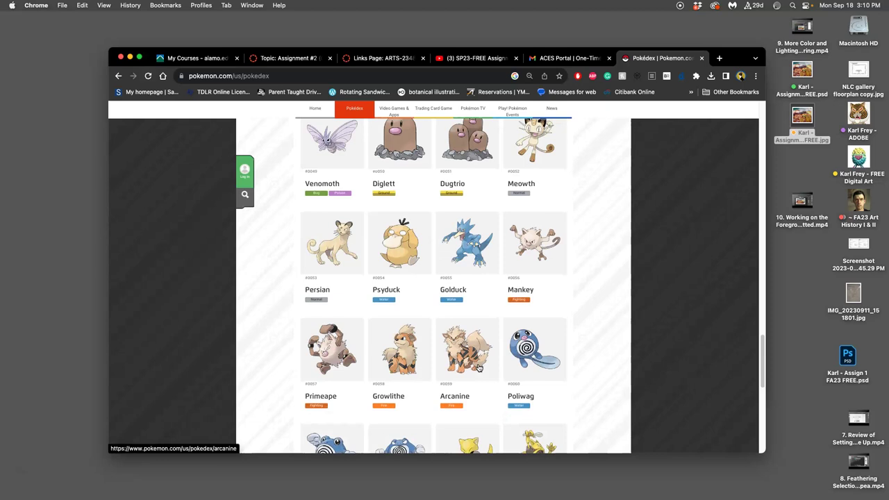
click(478, 254)
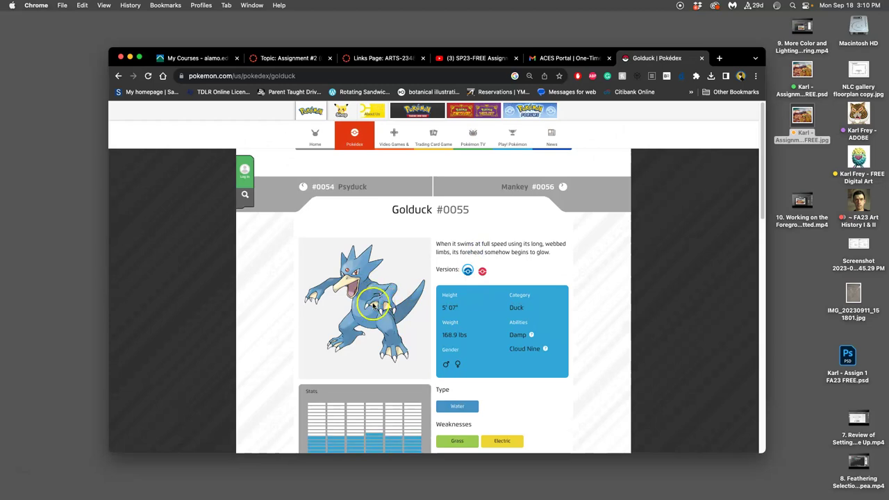
scroll(382, 301, down, 1)
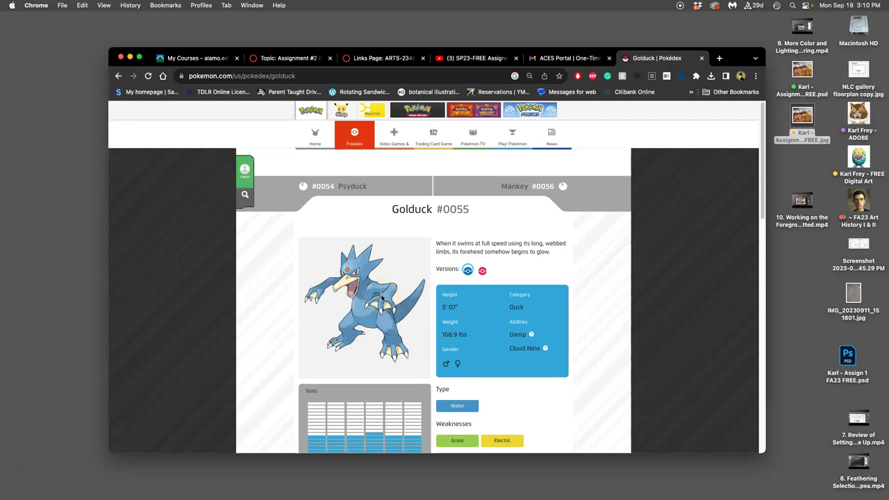
key(super+shift+4)
drag(302, 241, 431, 371)
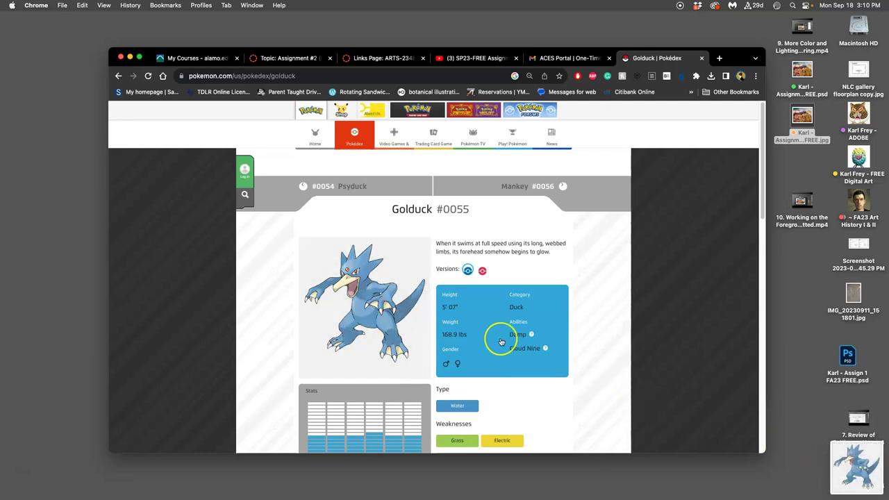
Step: Return to the Pokédex list and load more Pokémon beyond Butterfree
click(118, 76)
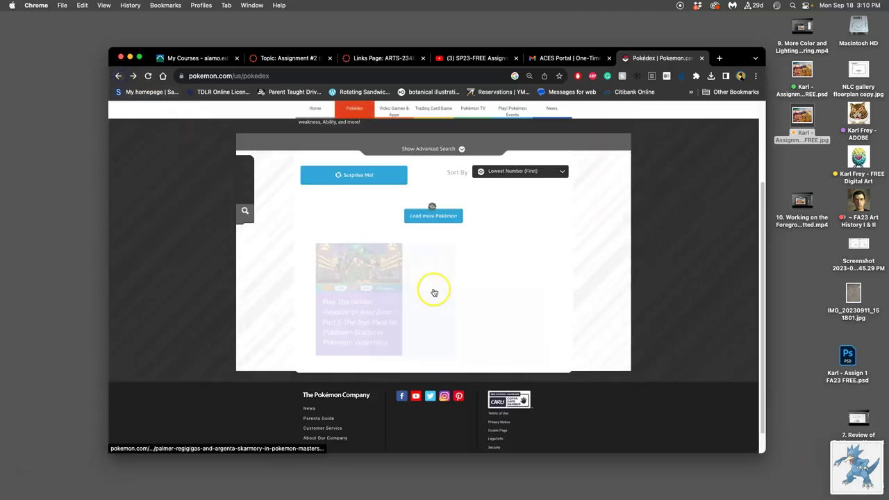
scroll(452, 295, down, 5)
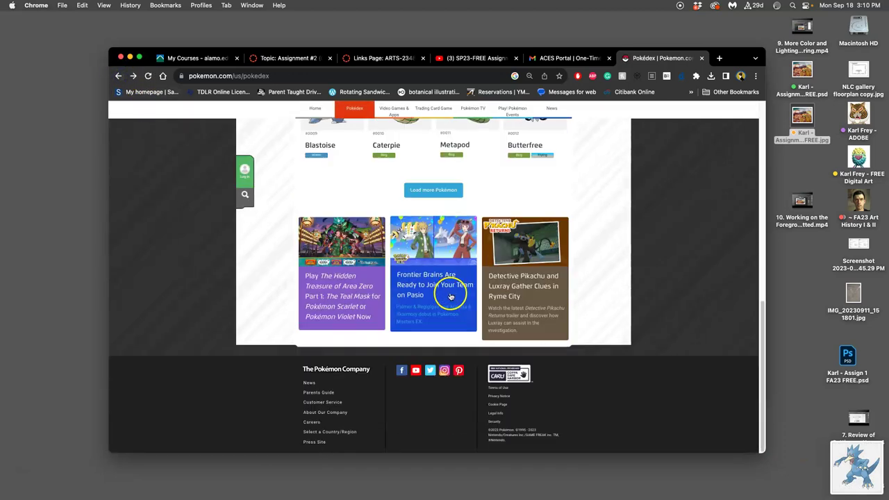
click(436, 187)
scroll(463, 212, down, 6)
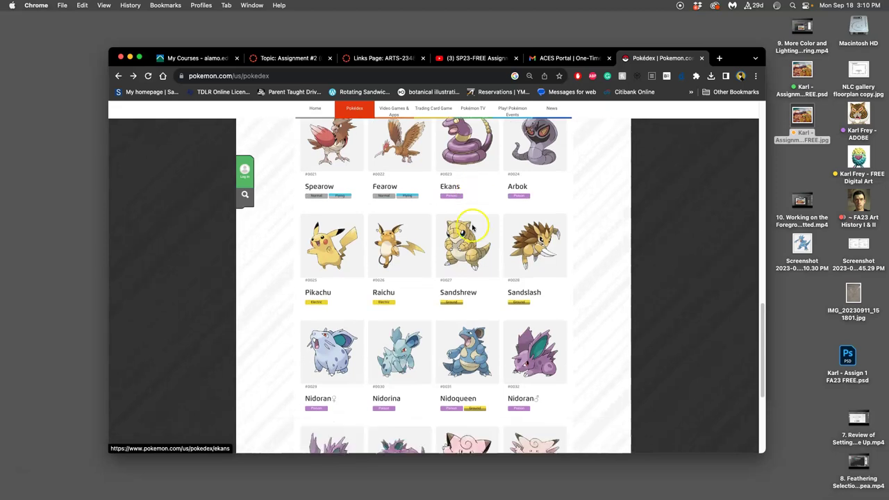
Step: Browse the Pokédex list from Ekans through Staryu for a second creature to combine with Golduck
scroll(467, 278, down, 10)
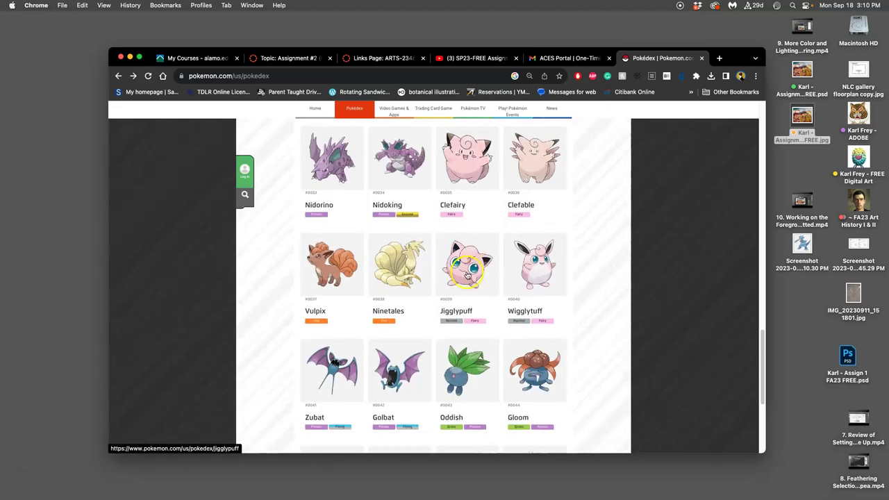
scroll(466, 274, down, 5)
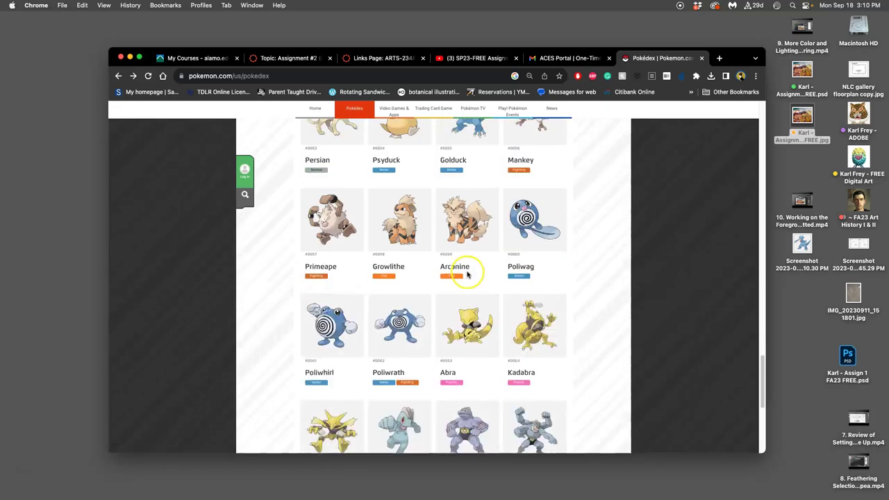
scroll(467, 276, down, 12)
scroll(467, 276, up, 4)
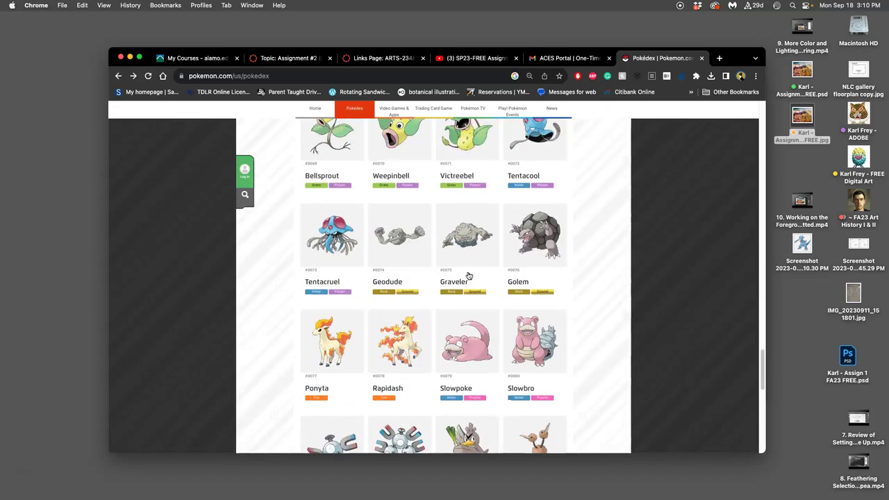
scroll(468, 276, down, 1)
scroll(469, 275, down, 3)
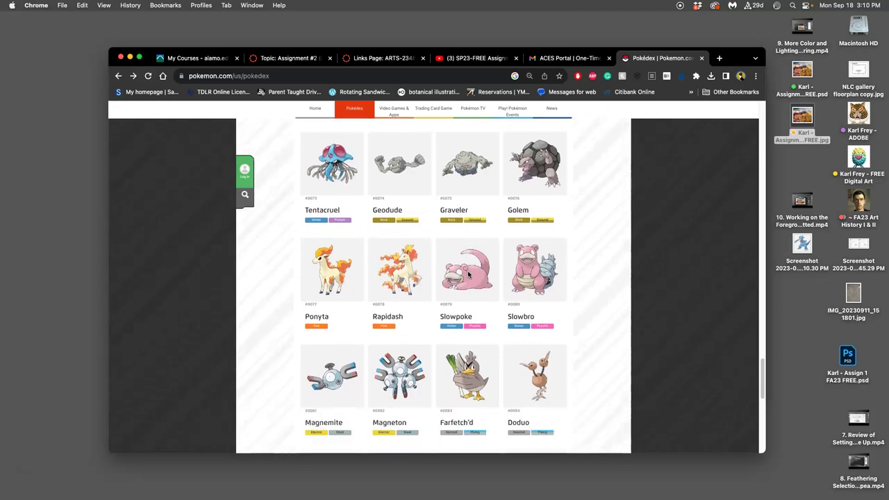
scroll(468, 276, down, 8)
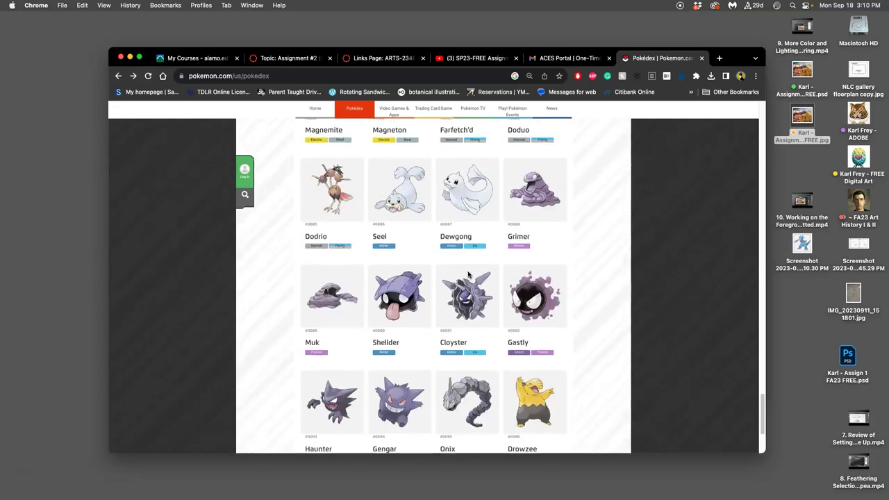
scroll(468, 275, down, 3)
scroll(468, 276, down, 3)
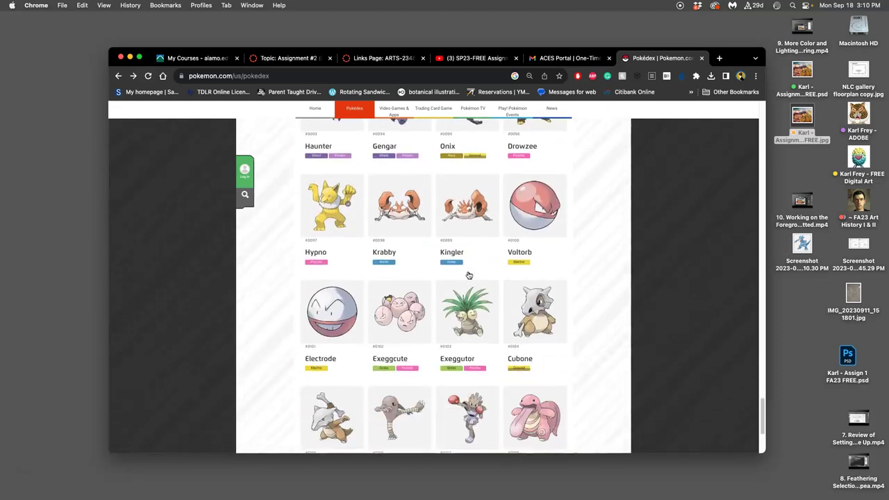
scroll(468, 276, up, 3)
scroll(468, 275, down, 10)
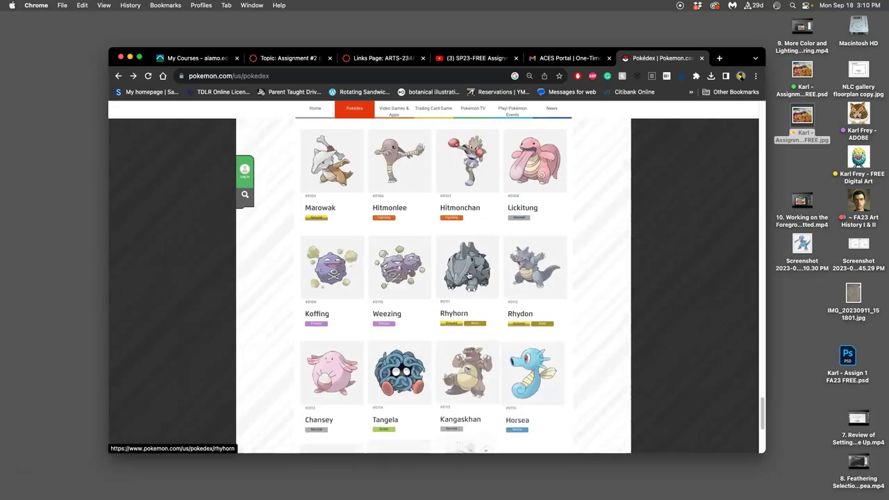
scroll(469, 275, up, 1)
scroll(469, 275, down, 3)
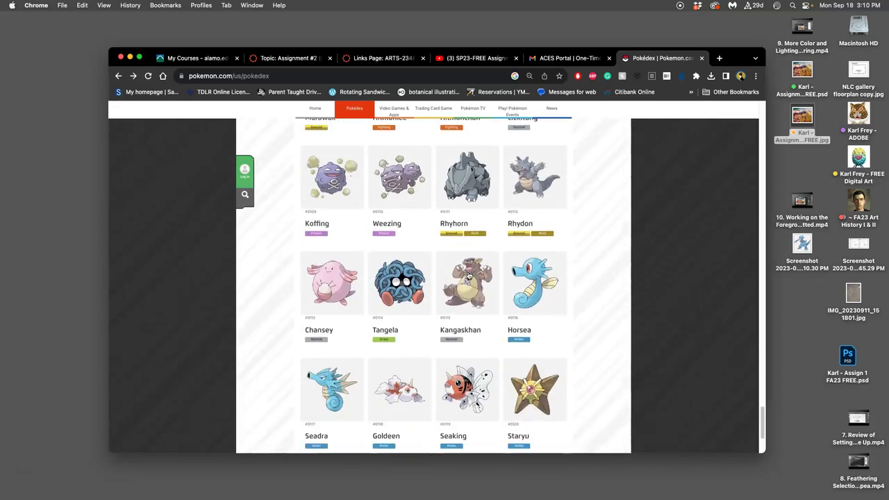
Step: Open Rhyhorn's Pokédex entry, capture a screenshot of its artwork and save the image to the desktop as 111.png
click(464, 179)
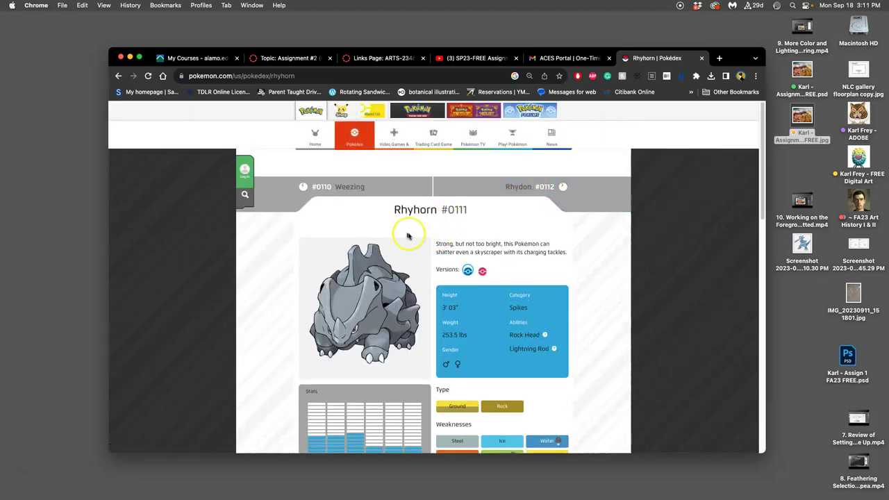
drag(300, 240, 439, 387)
drag(395, 327, 801, 310)
click(778, 308)
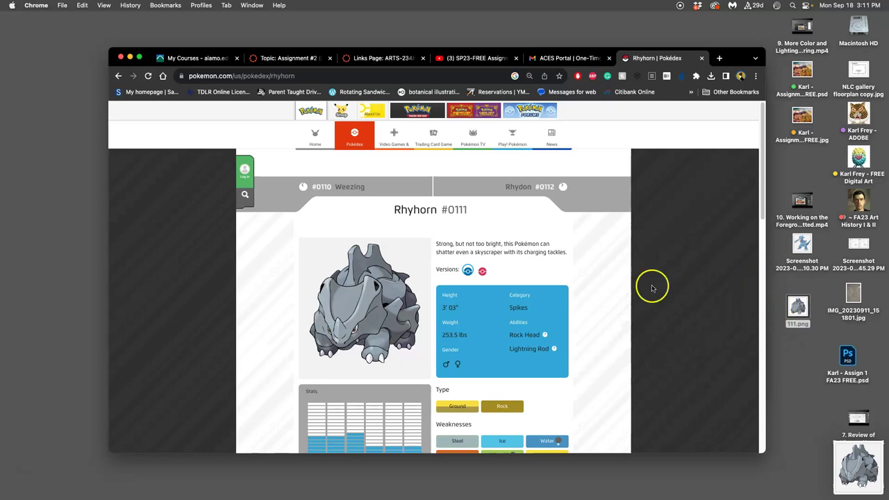
Step: Open photopea.com in a new browser tab and create a blank 1280 × 720 project
click(720, 57)
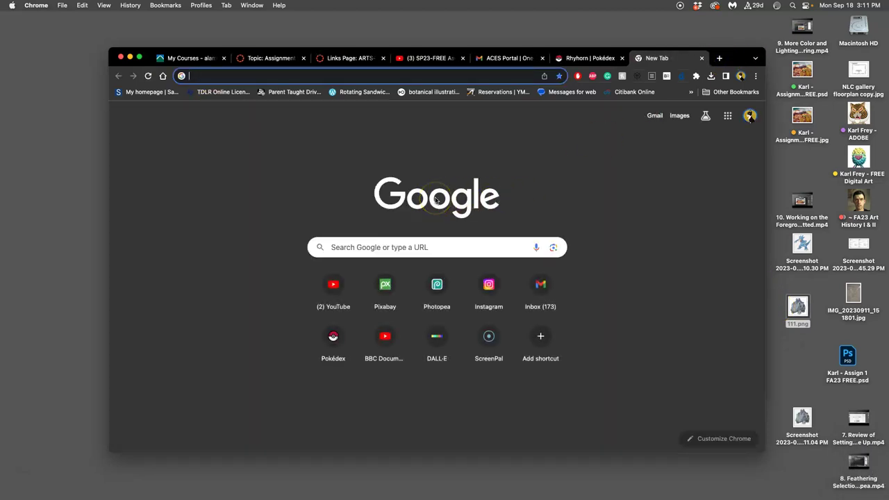
text(photopea.co)
key(Return)
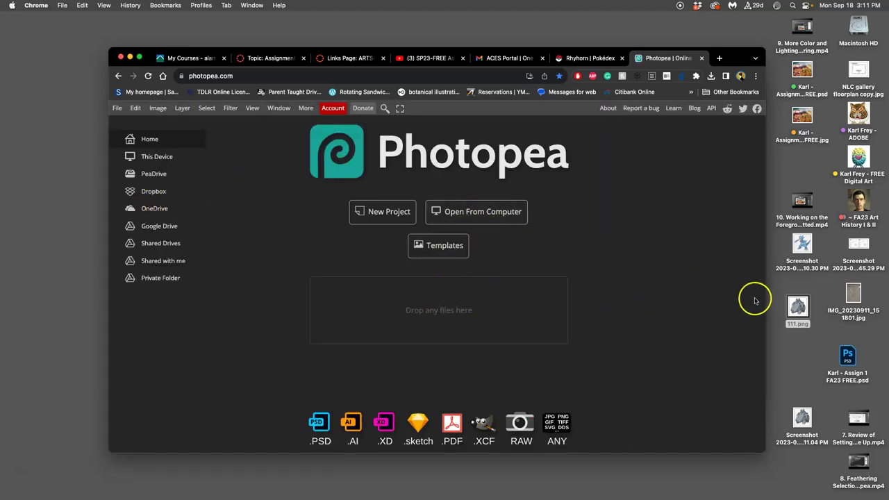
click(370, 212)
click(256, 222)
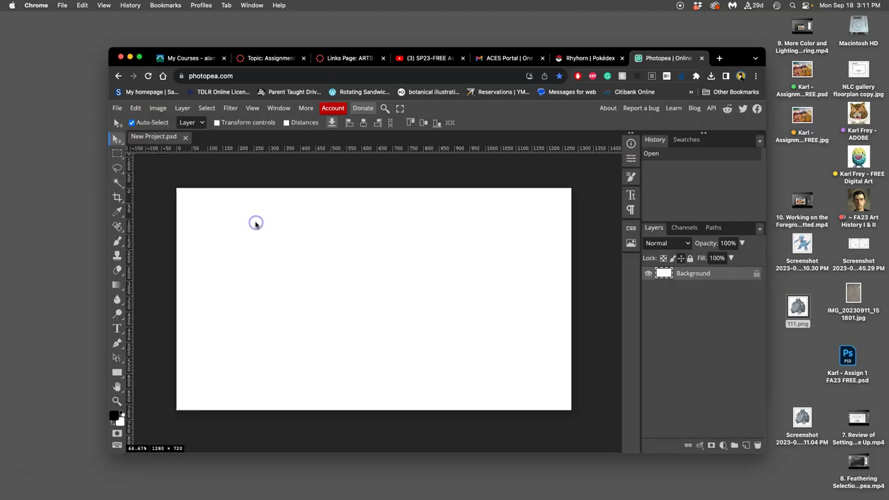
Step: Place the Rhyhorn image 111.png on the canvas, scaled down and positioned along the upper edge just past the centre
drag(798, 307, 530, 233)
drag(443, 227, 378, 271)
drag(354, 318, 421, 221)
key(Return)
Step: Place the Golduck screenshot at its original size in the upper-right corner of the canvas
drag(801, 251, 485, 252)
drag(393, 277, 538, 220)
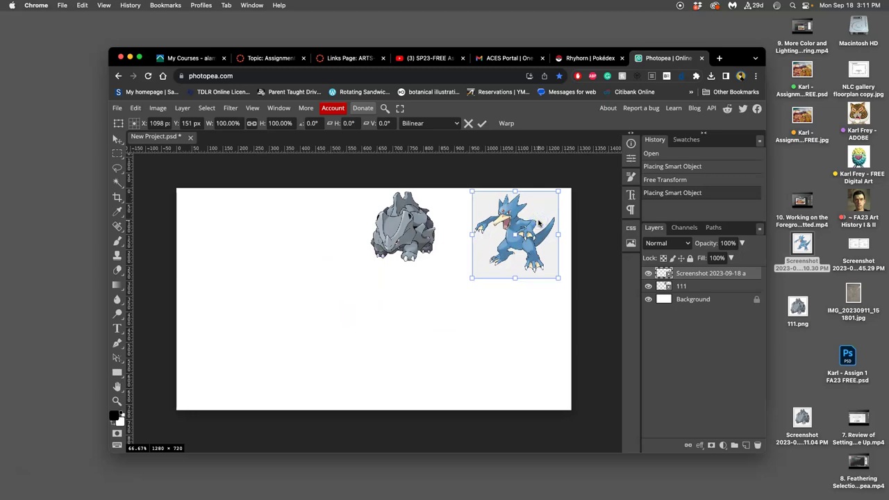
key(Return)
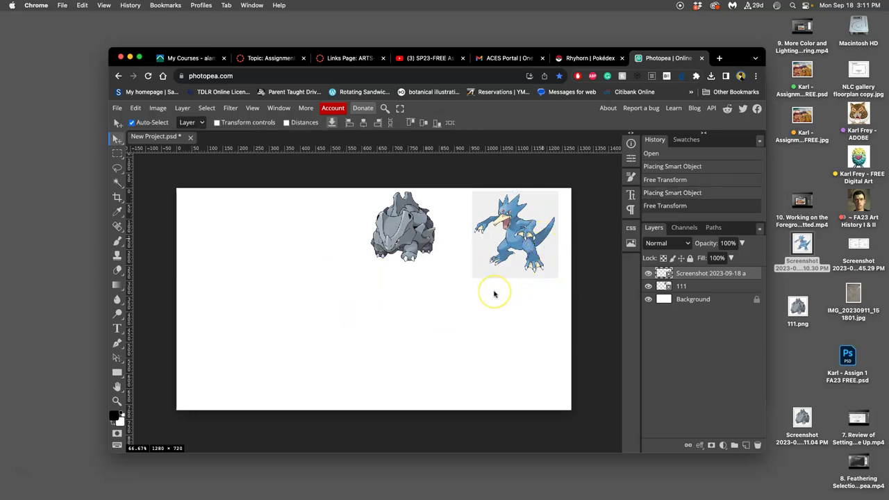
Step: On a new layer, brush a black plus sign between Rhyhorn and Golduck and an equals sign near the canvas's left edge
click(117, 241)
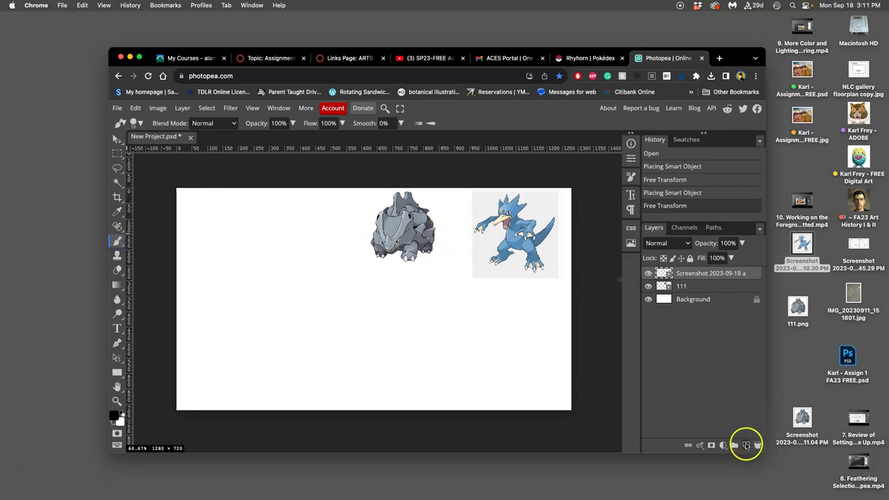
click(746, 445)
mouse_move(445, 228)
mouse_down()
mouse_move(457, 227)
mouse_move(451, 237)
mouse_up()
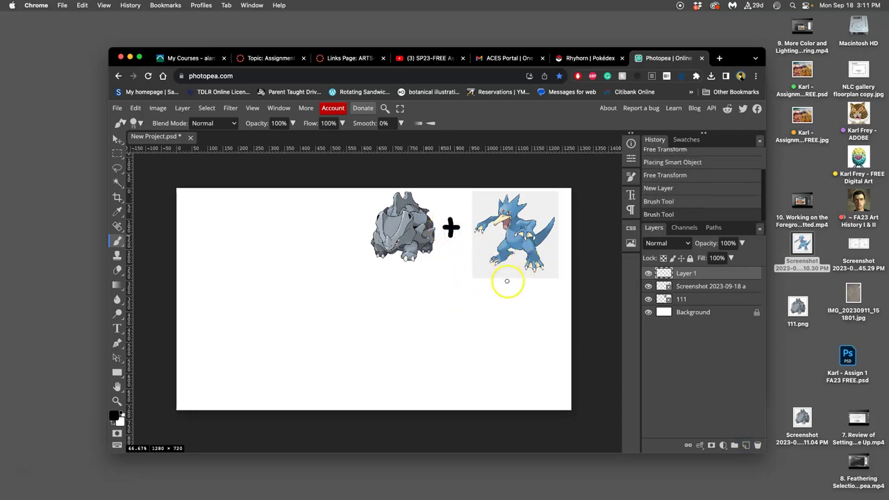
drag(197, 312, 184, 313)
drag(185, 327, 195, 326)
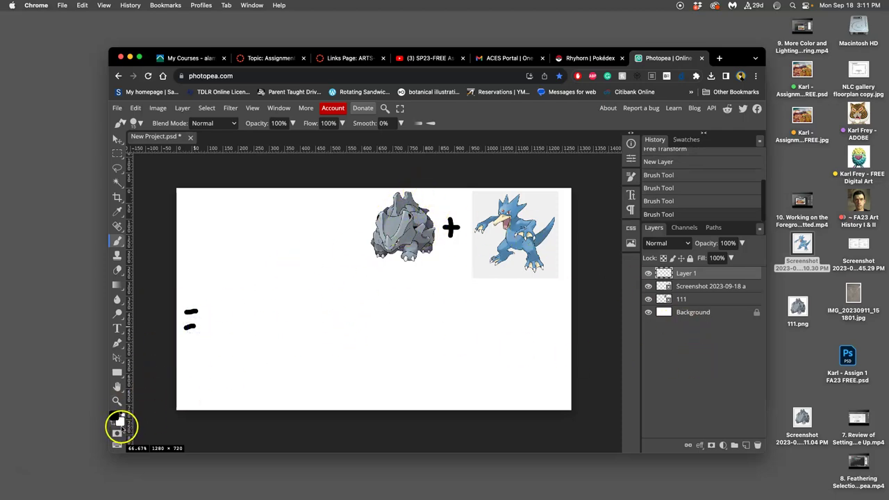
Step: Set the brush colour to red e72020 and circle the heads of Rhyhorn and Golduck
click(116, 417)
click(280, 202)
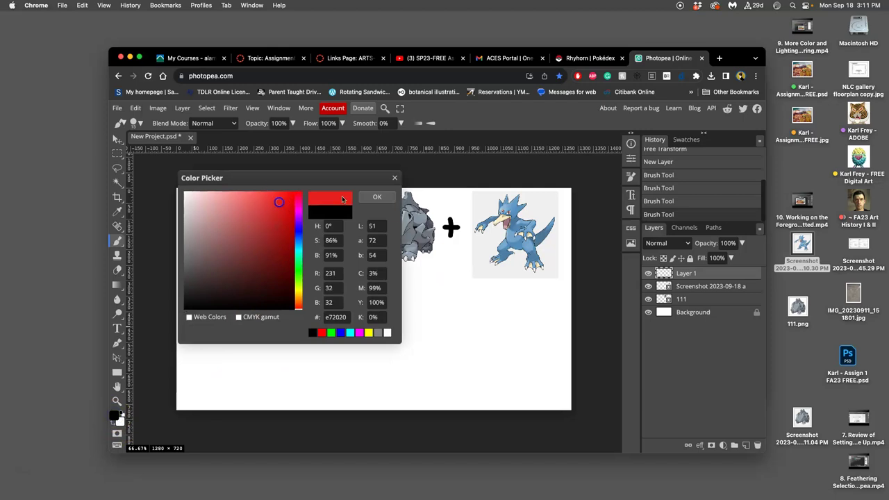
click(390, 199)
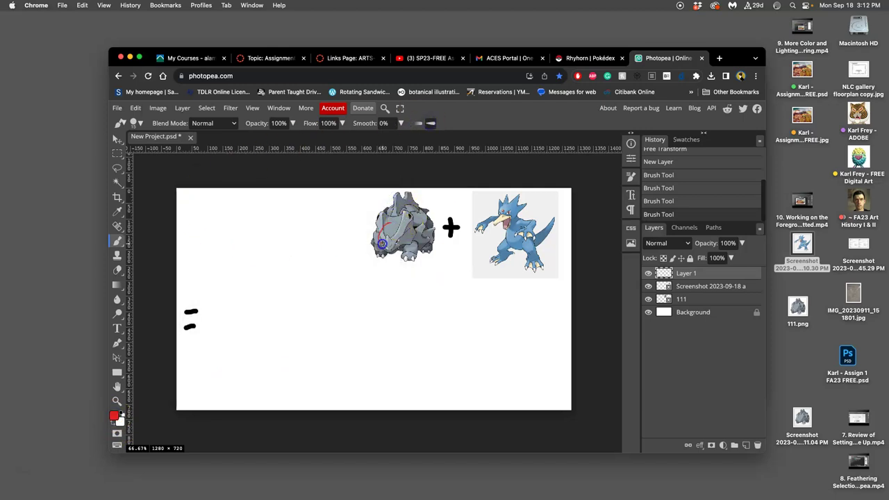
drag(392, 224, 388, 224)
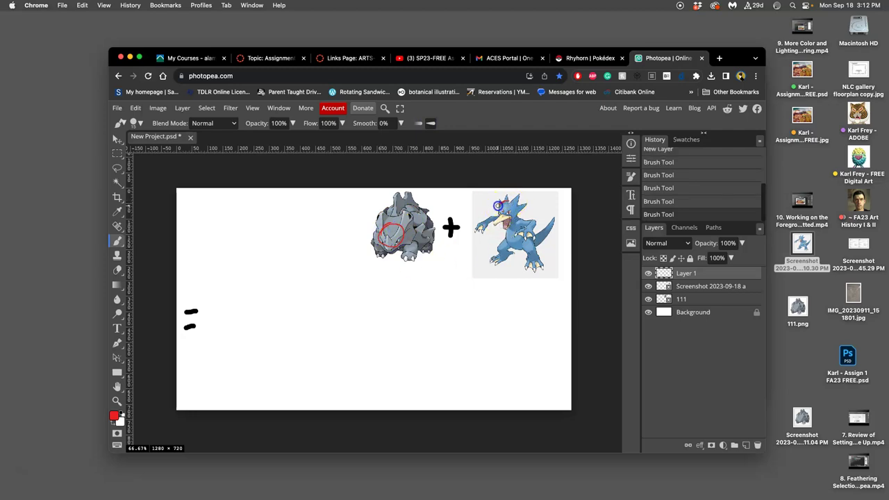
drag(517, 211, 502, 208)
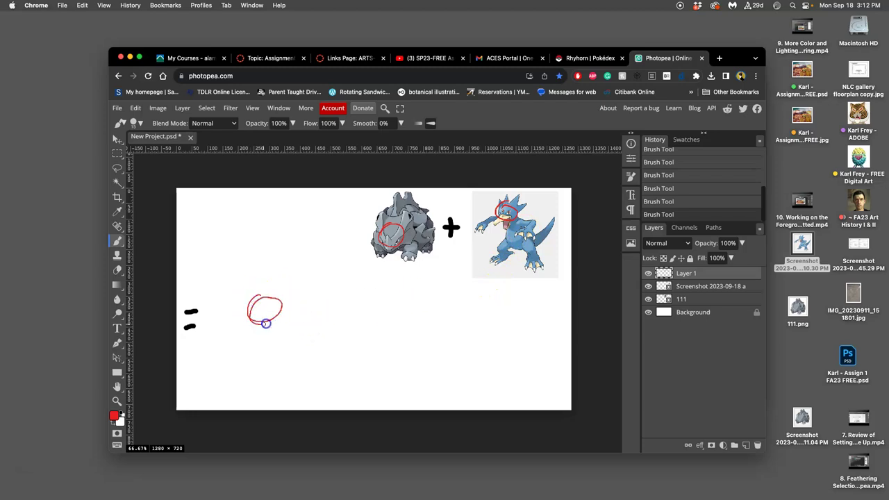
Step: Sketch a red head circle about 120 px wide beside the equals sign and trace the spine lines on Golduck and Rhyhorn
drag(245, 316, 251, 321)
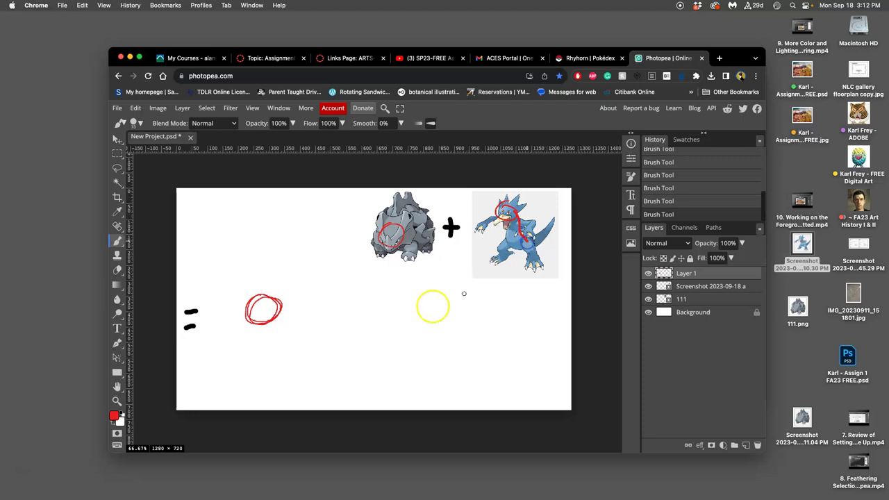
drag(419, 210, 428, 224)
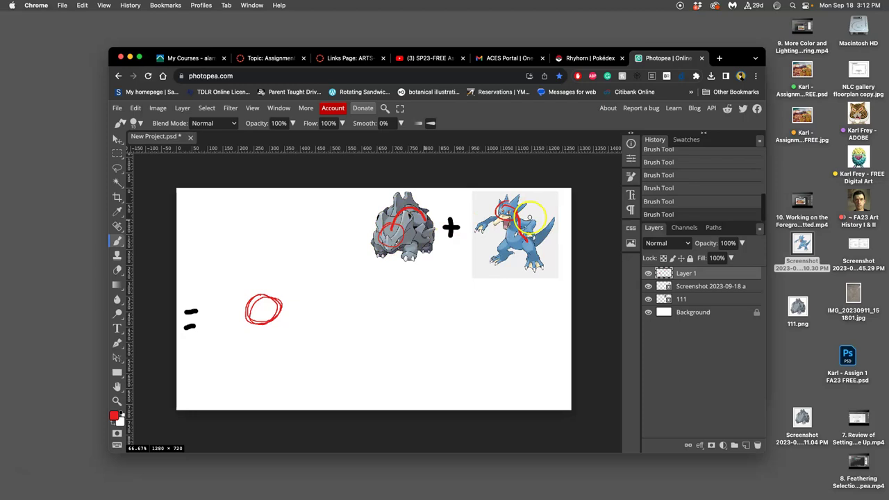
Step: Hide both reference images and brush an arched red spine about 235 px wide from the hybrid's head circle
click(648, 286)
click(649, 299)
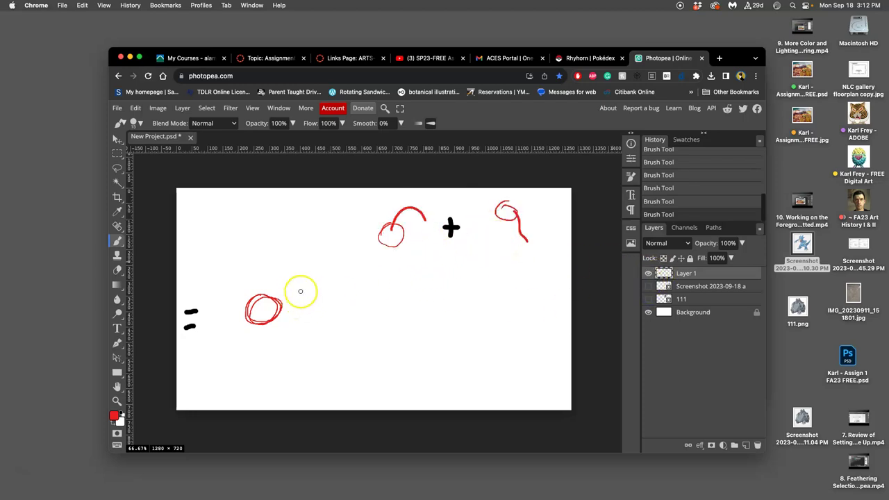
drag(273, 296, 278, 289)
drag(344, 294, 345, 296)
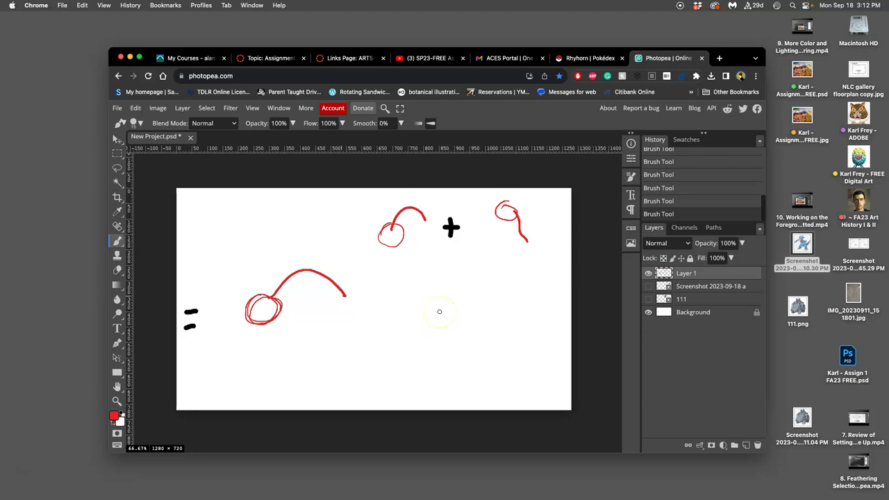
Step: Show both reference images and sketch a red hip oval with two joint circles and a tail line over Golduck
click(649, 286)
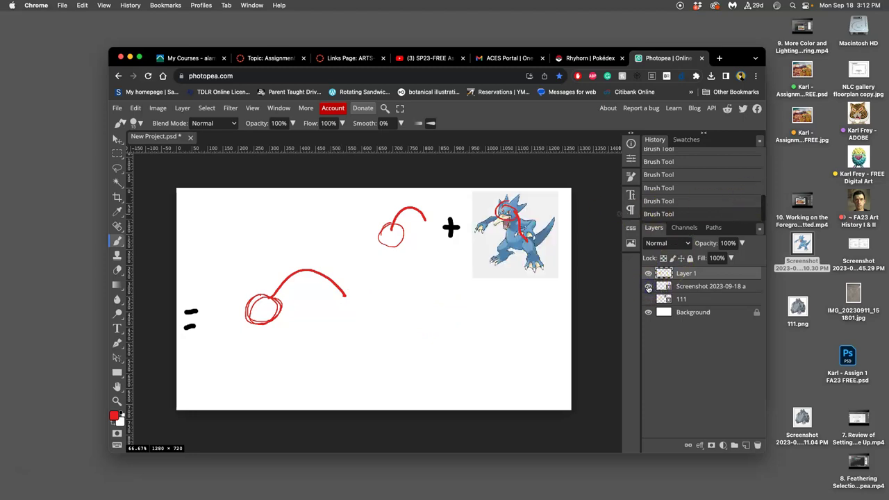
click(649, 287)
click(648, 287)
click(649, 299)
click(648, 299)
click(649, 299)
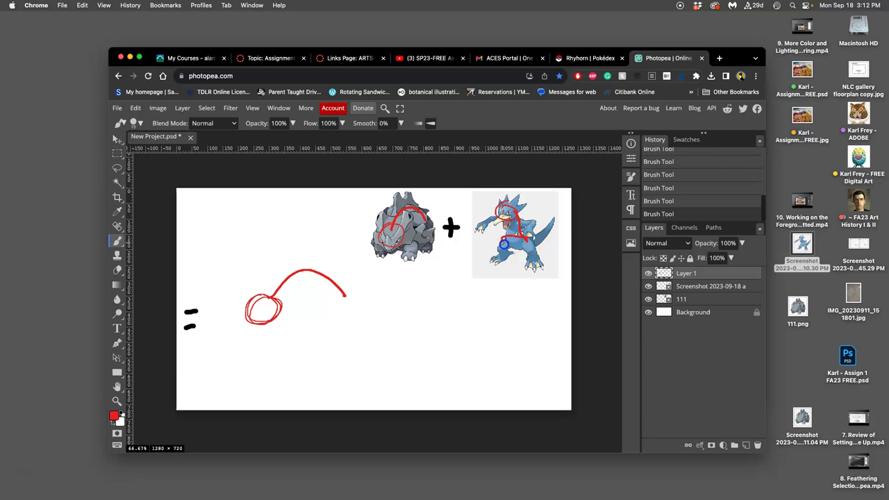
drag(528, 239, 521, 240)
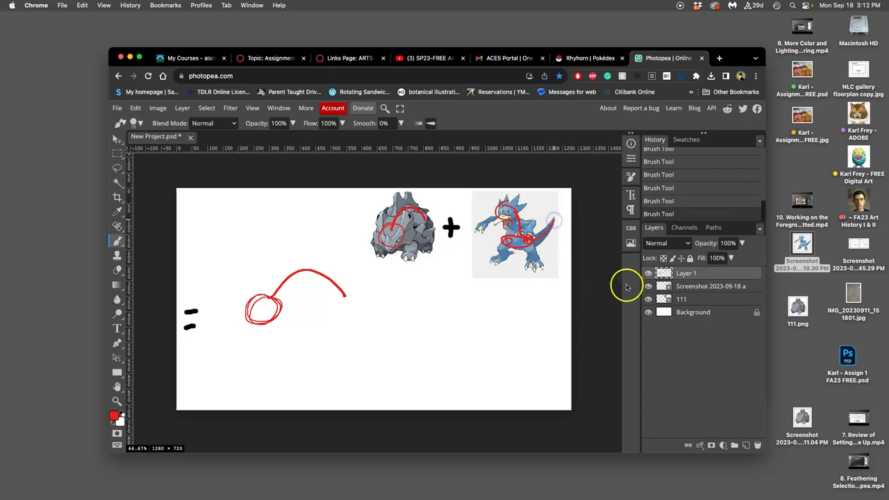
Step: Sketch a small red hip oval with two joint circles over Rhyhorn's hindquarters, keeping both references shown
click(648, 299)
click(648, 287)
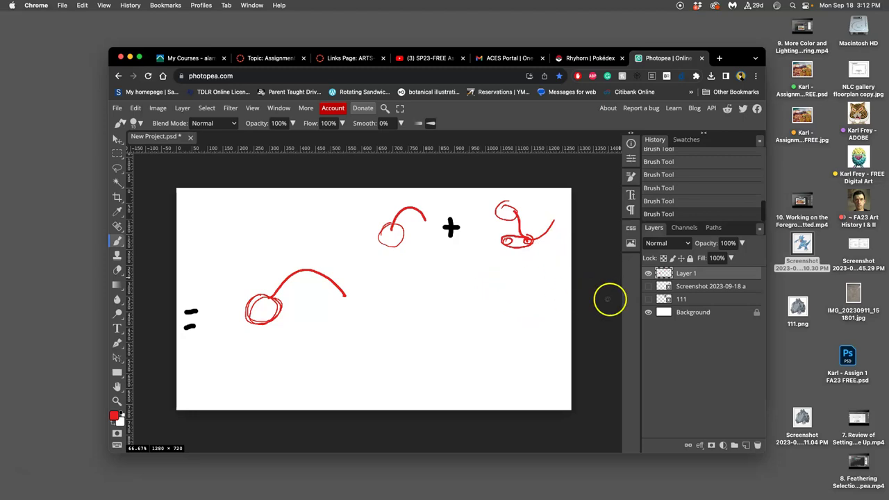
click(648, 287)
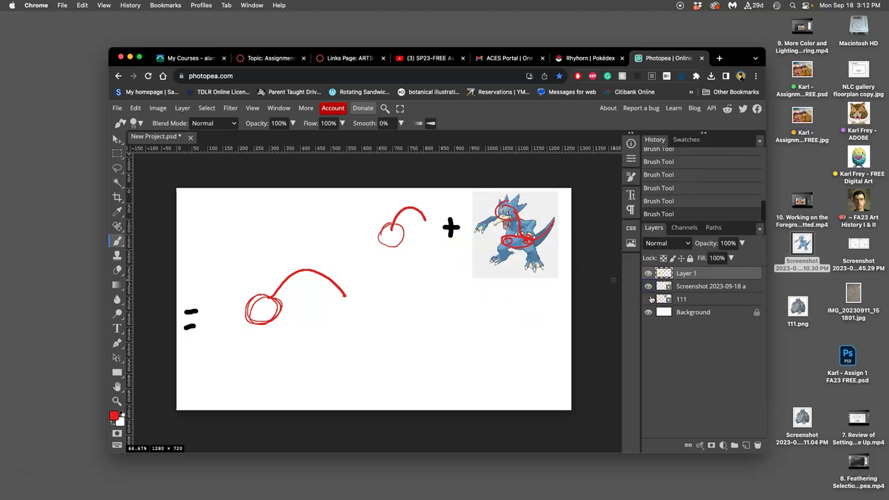
click(648, 299)
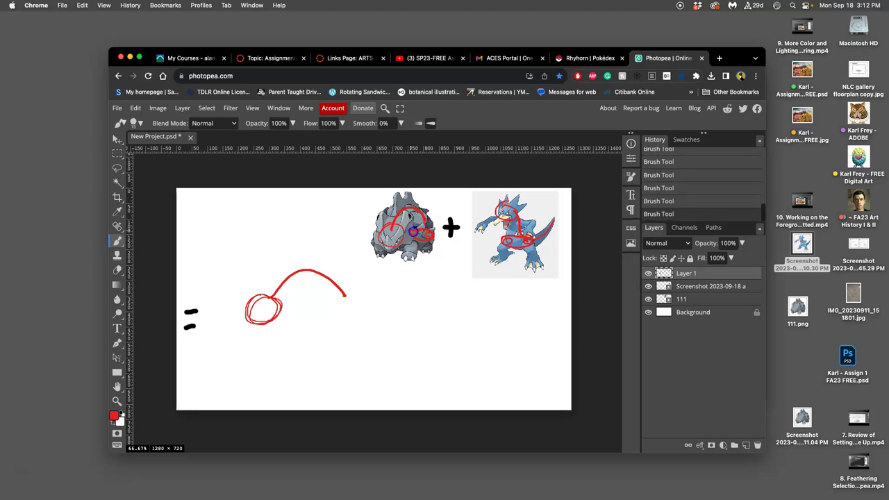
Step: Brush a hip oval about 120 px wide at the end of the hybrid's spine and add jointed hind legs modelled on Golduck's
click(649, 299)
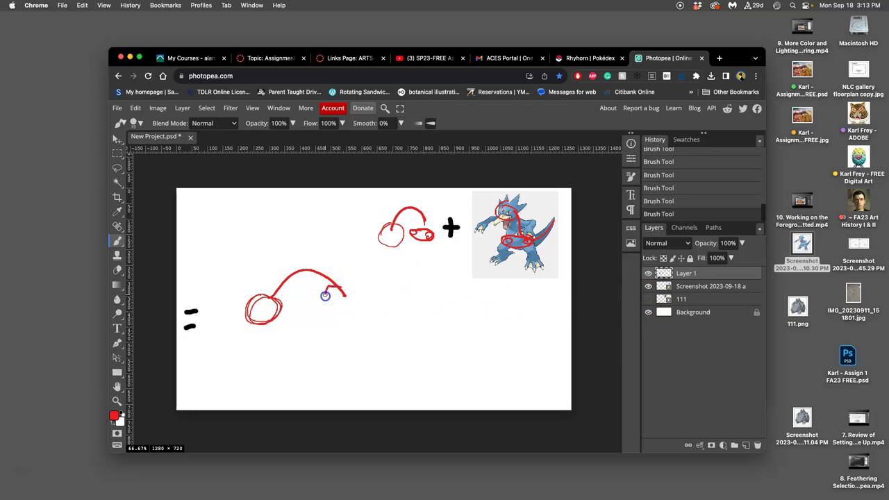
mouse_move(345, 289)
mouse_down()
mouse_move(348, 297)
mouse_move(325, 298)
mouse_move(332, 292)
mouse_up()
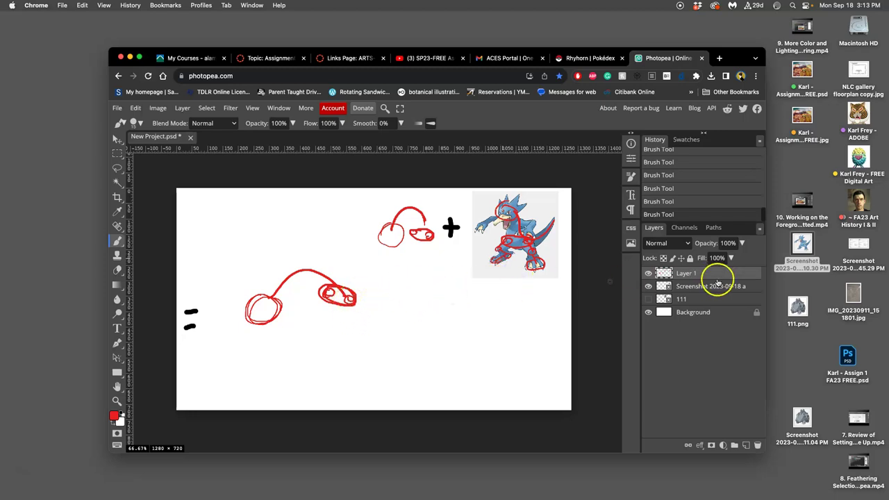
click(648, 286)
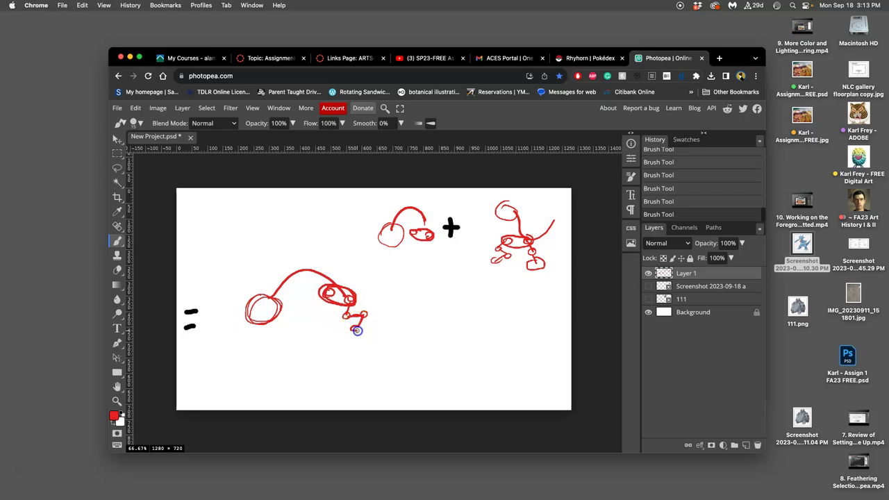
mouse_move(359, 326)
mouse_down()
mouse_move(365, 305)
mouse_move(326, 293)
mouse_up()
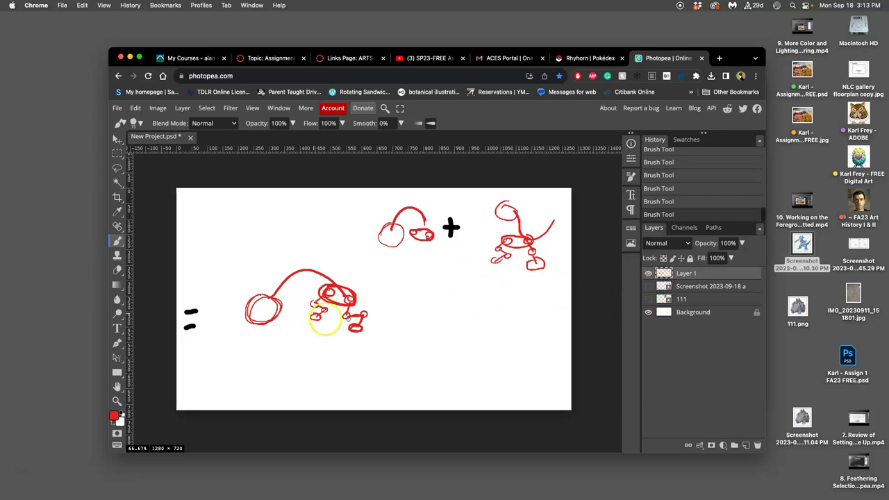
Step: With both references shown, mark their shoulder lines and sketch a two-jointed shoulder bar about 165 px wide across the hybrid's head circle
click(649, 287)
click(517, 231)
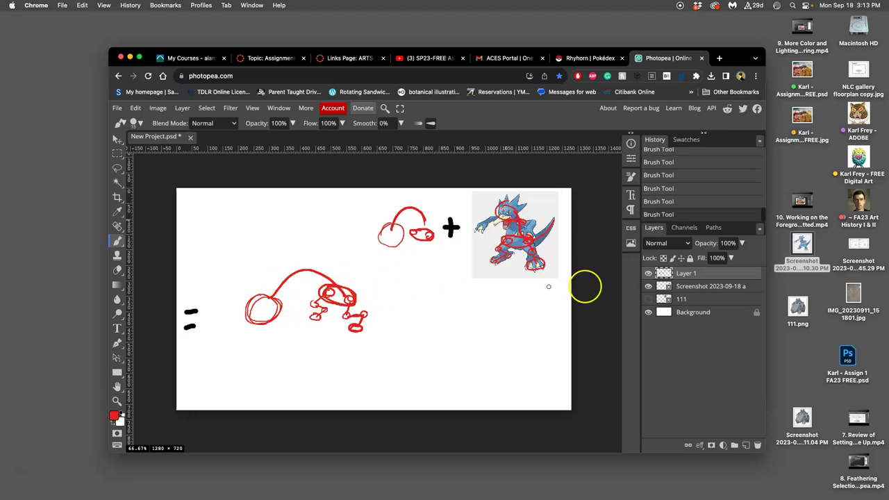
click(648, 298)
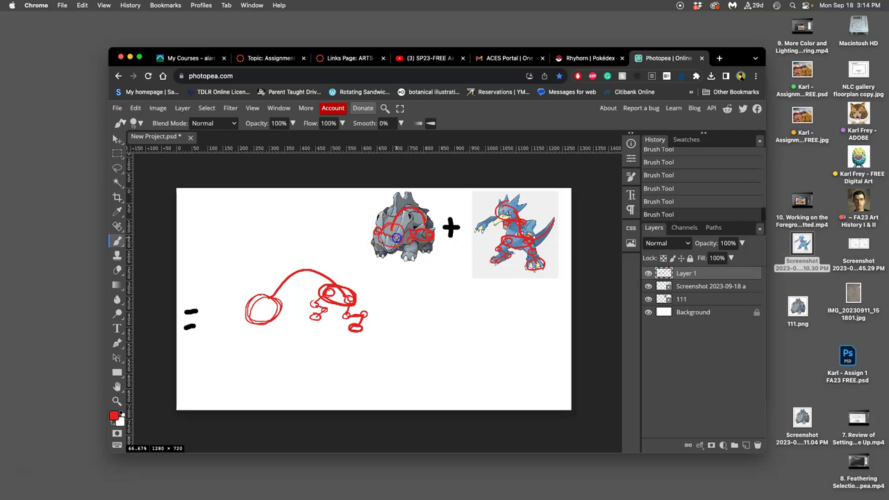
click(648, 273)
click(648, 274)
mouse_move(265, 290)
mouse_down()
mouse_move(297, 309)
mouse_move(254, 291)
mouse_move(296, 308)
mouse_move(252, 291)
mouse_up()
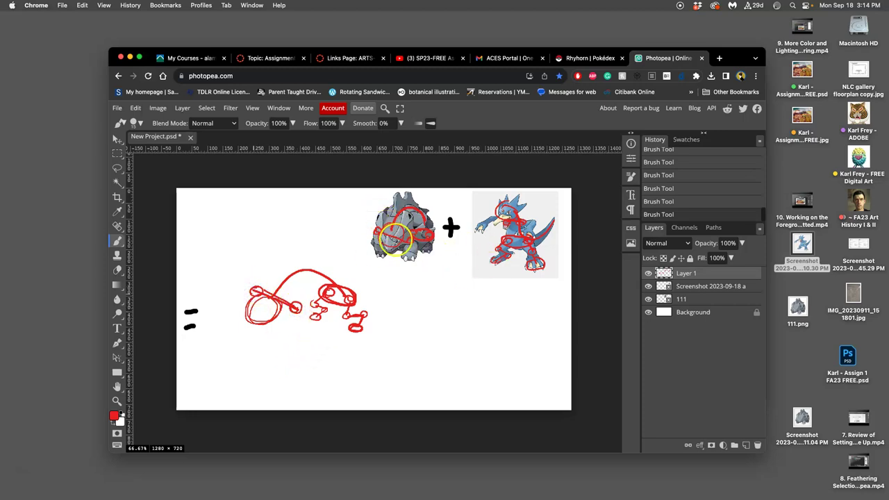
Step: Trace the rib cages on Rhyhorn and Golduck, and with both references hidden brush a domed rib cage above the hybrid's shoulder bar
mouse_move(387, 229)
mouse_down()
mouse_move(394, 209)
mouse_move(414, 214)
mouse_move(409, 243)
mouse_up()
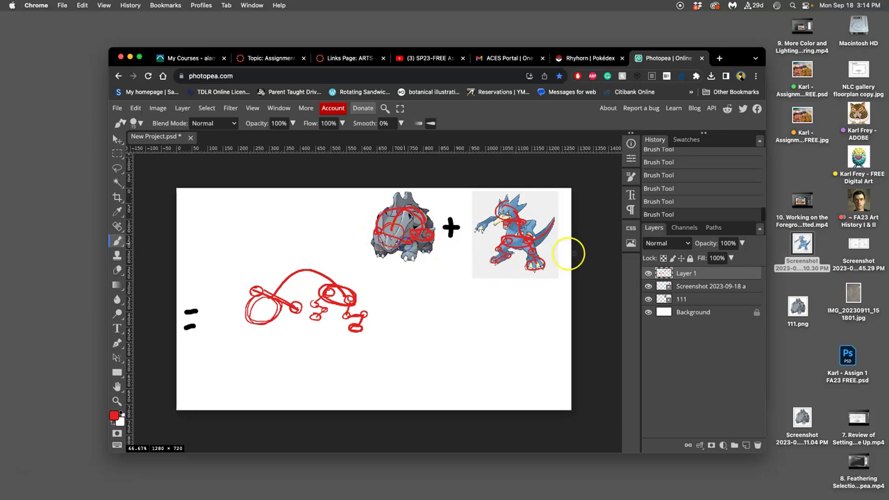
drag(506, 221, 524, 221)
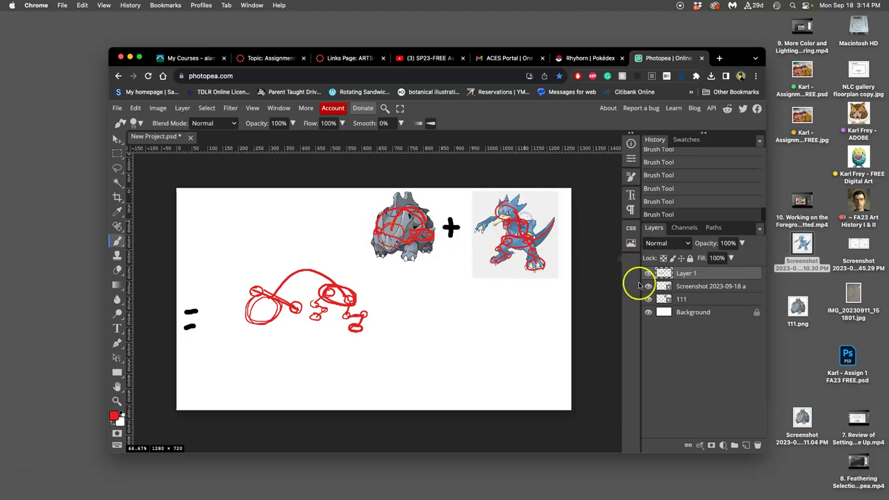
click(648, 285)
click(648, 299)
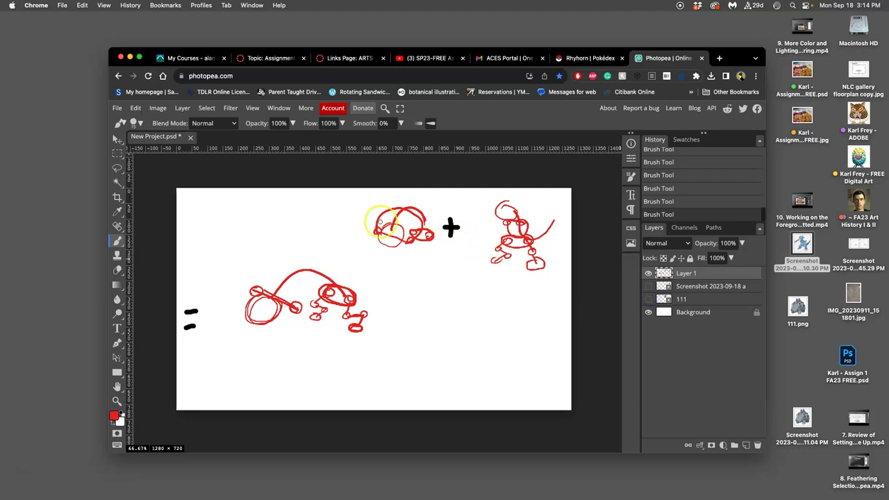
drag(254, 294, 269, 285)
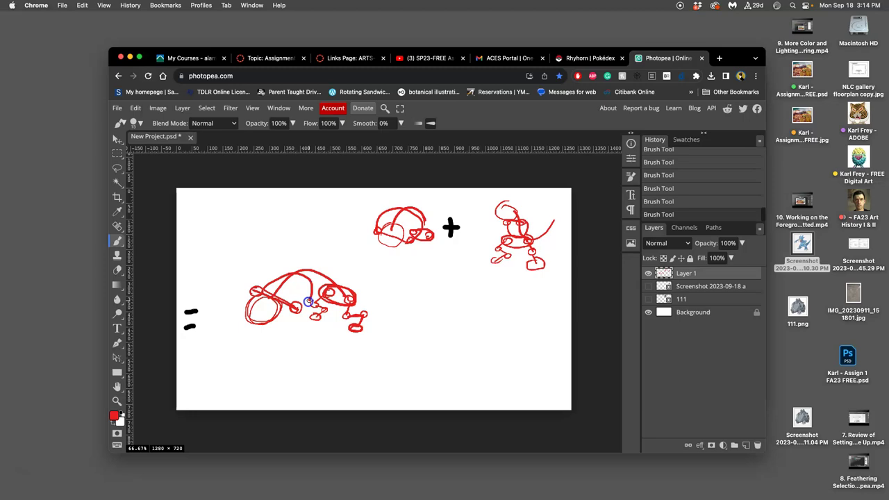
drag(296, 281, 306, 300)
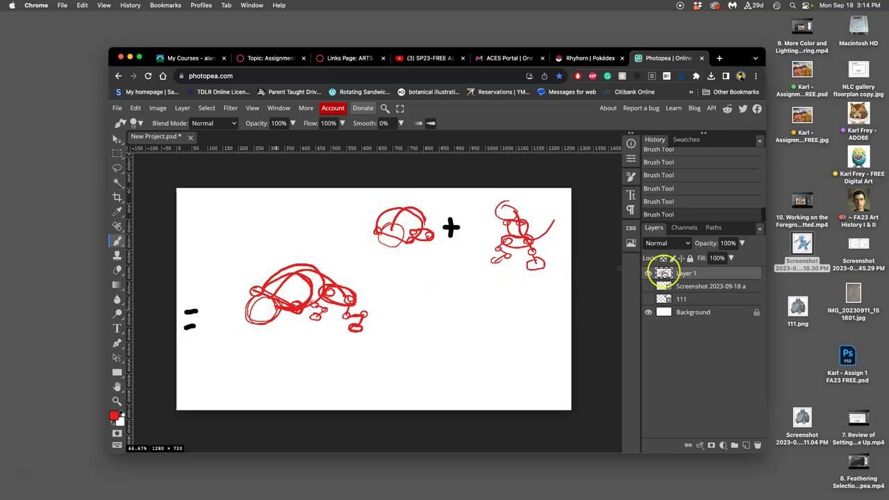
Step: Brush a red arrow down to the hybrid's back and handwrite the label "Buffalo?" above it
mouse_move(250, 230)
mouse_down()
mouse_move(262, 250)
mouse_move(269, 245)
mouse_up()
drag(231, 218, 227, 207)
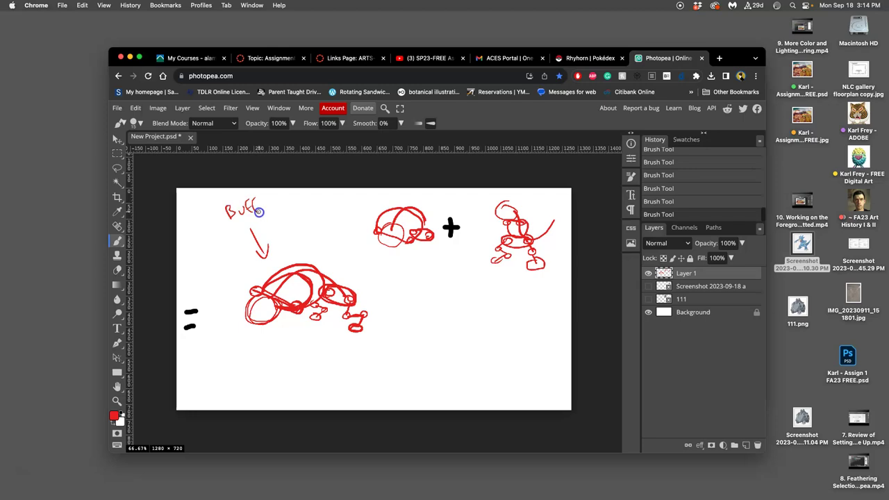
drag(278, 204, 280, 200)
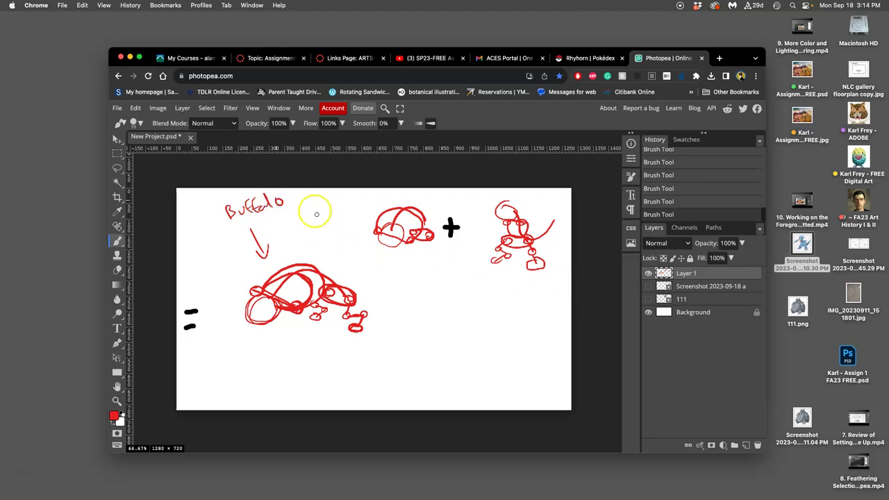
Step: Show the references and extend the hybrid's sketch with jointed front legs, a short tail and a tapered beak based on them
click(648, 285)
click(648, 299)
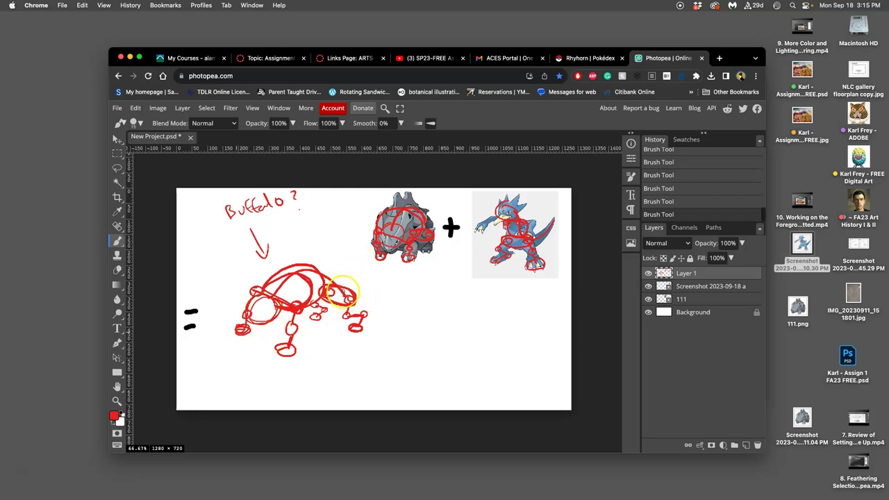
drag(362, 294, 368, 287)
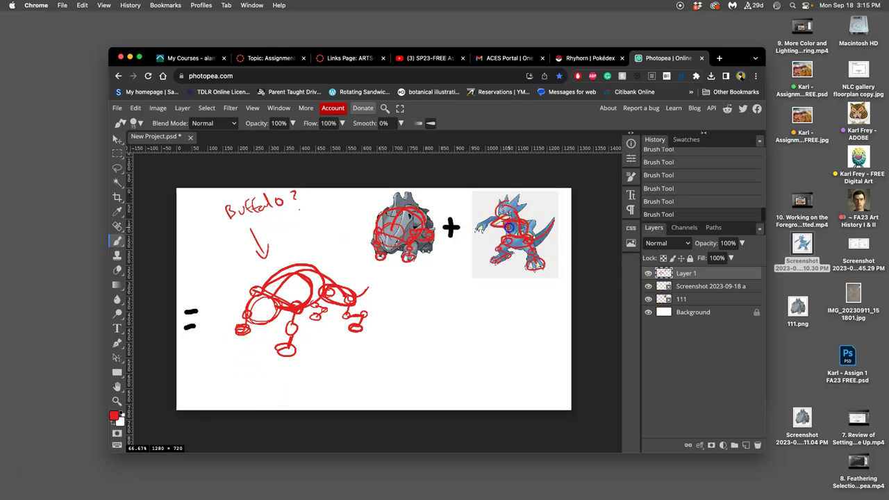
click(648, 286)
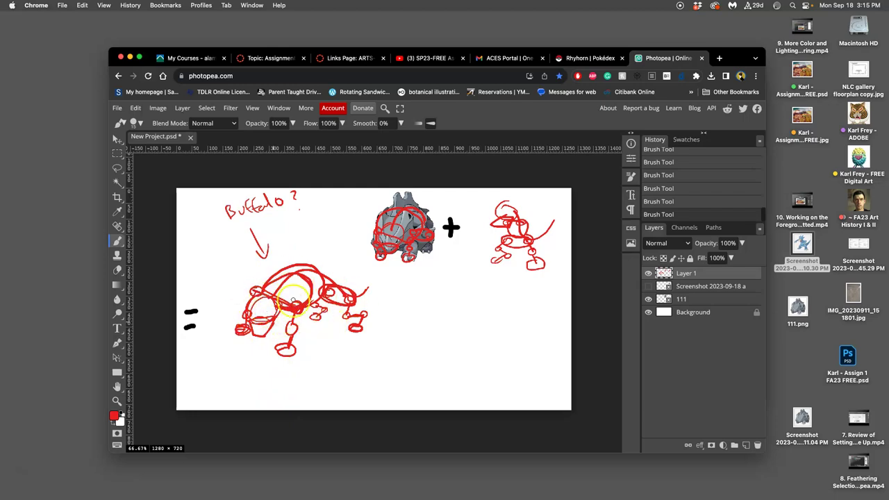
click(648, 286)
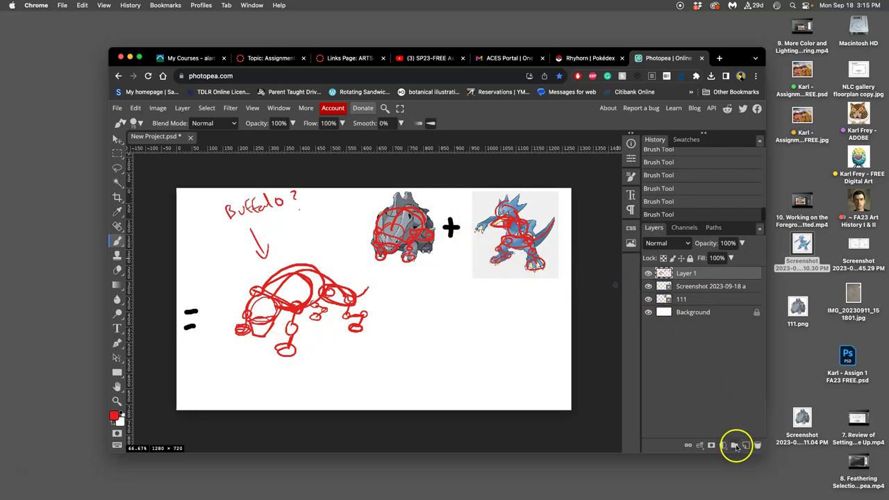
Step: On a new layer, handwrite red labels "Rhio" for the hybrid's front leg and "duck/platypus" for its hind leg, with pointer marks
click(745, 445)
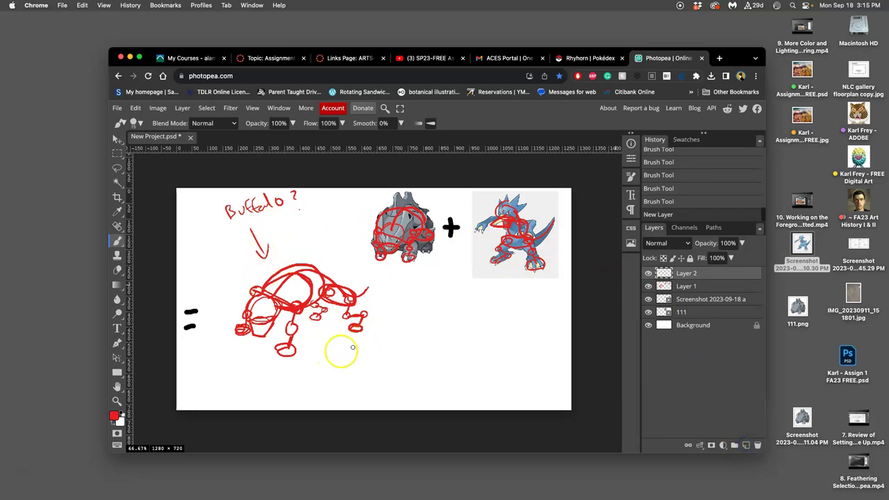
mouse_move(304, 350)
mouse_down()
mouse_move(314, 372)
mouse_move(306, 351)
mouse_up()
mouse_move(306, 394)
mouse_down()
mouse_move(303, 379)
mouse_move(329, 392)
mouse_up()
drag(335, 381, 337, 384)
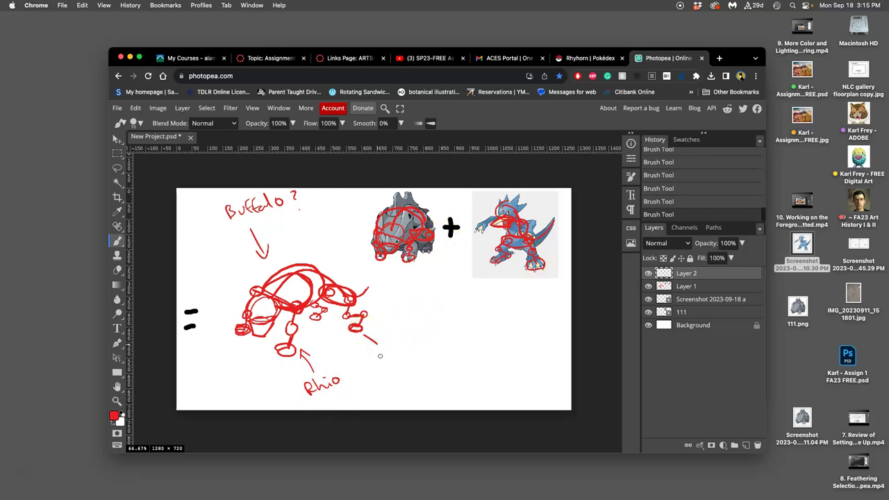
mouse_move(400, 349)
mouse_down()
mouse_move(397, 367)
mouse_move(387, 364)
mouse_up()
drag(411, 327, 411, 345)
drag(407, 378, 404, 369)
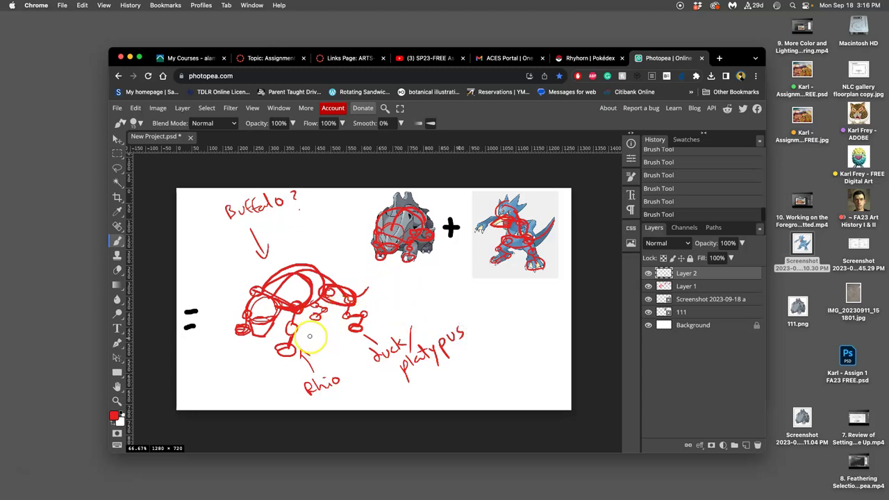
Step: Brush red facial guide lines inside the hybrid's head circle and down its beak
drag(257, 298, 257, 295)
drag(259, 330, 240, 313)
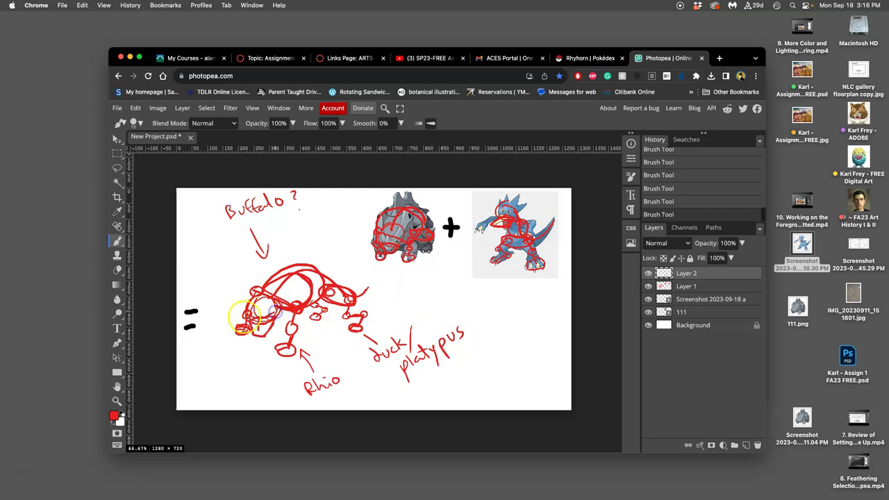
Step: Set the brush colour to a muted medium blue in place of red
click(113, 415)
click(350, 332)
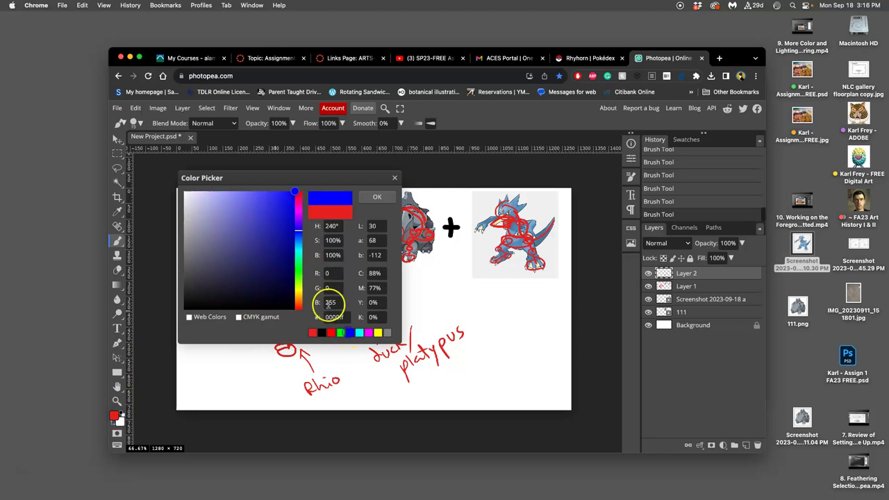
click(254, 228)
click(375, 197)
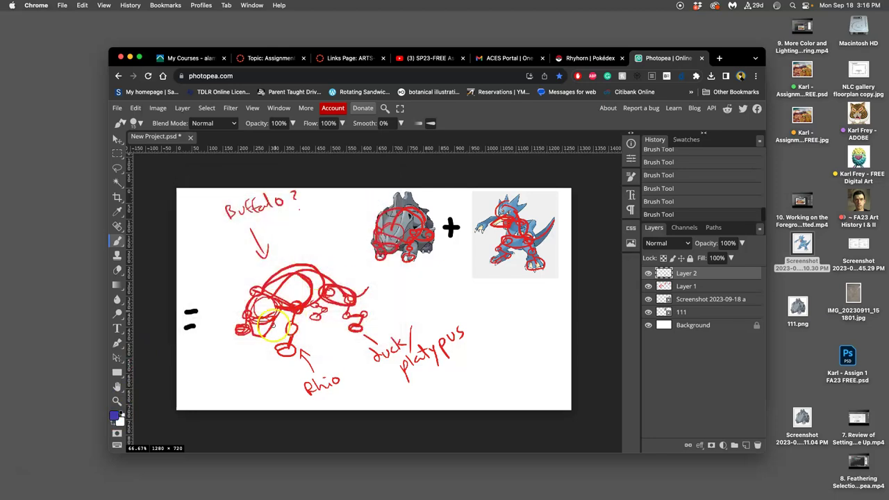
Step: Brush blue lines over the hybrid's head circle, facial guides and tapered beak to define its form
scroll(281, 331, up, 5)
scroll(308, 287, left, 10)
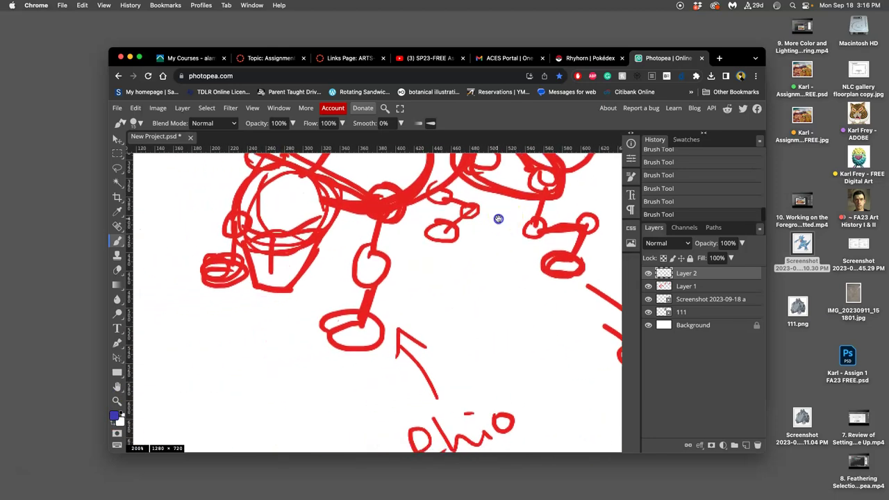
drag(265, 174, 256, 206)
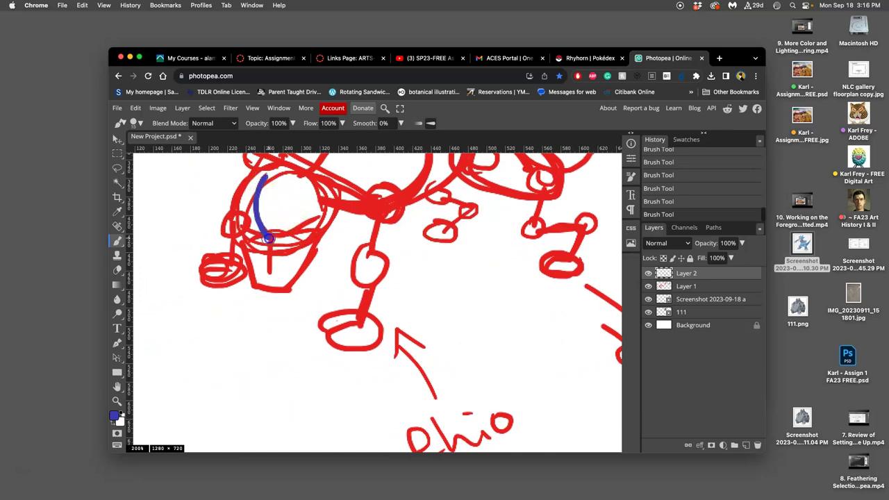
drag(268, 279, 269, 290)
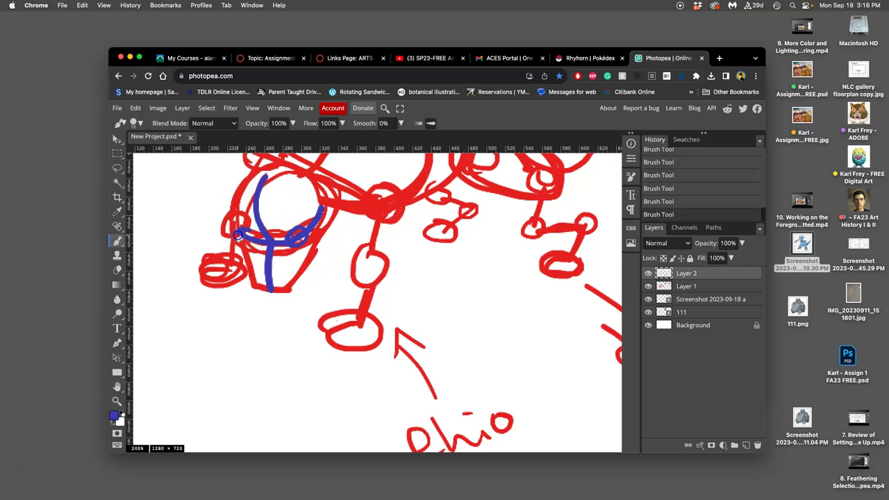
drag(263, 166, 243, 192)
drag(248, 160, 281, 164)
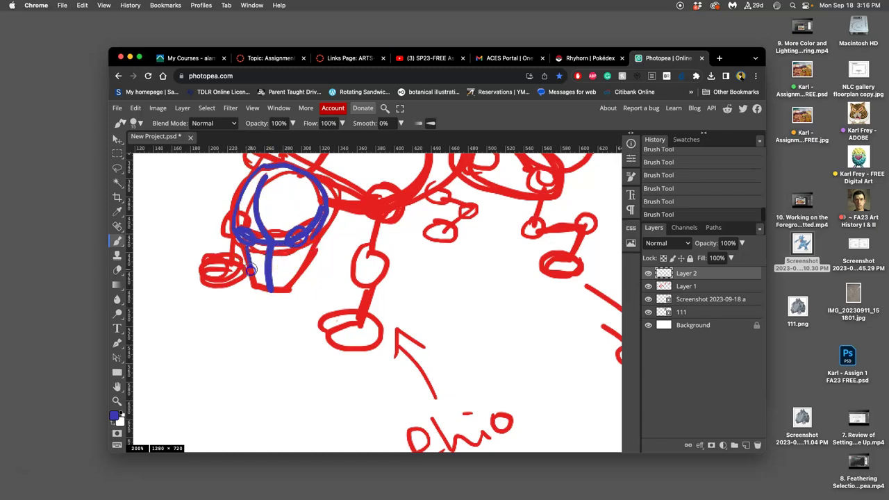
drag(285, 287, 321, 250)
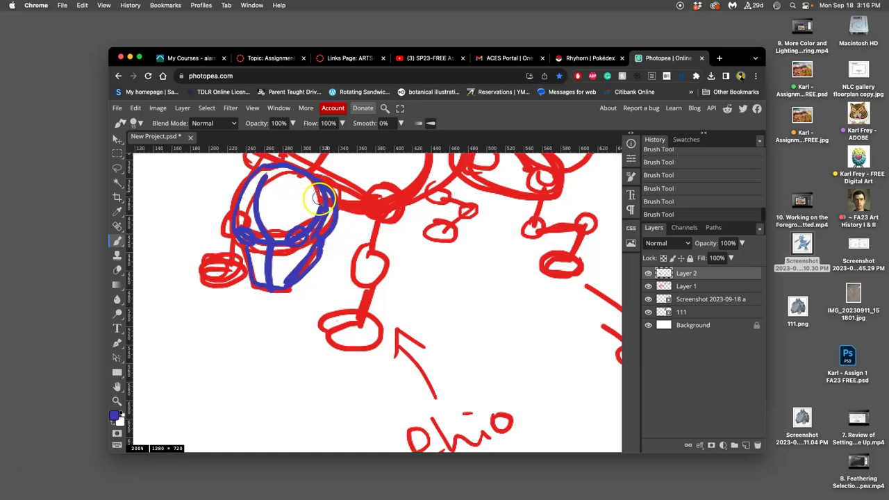
Step: Brush blue plate-like shapes on both sides of the hybrid's head and add strokes across its face
scroll(319, 199, down, 5)
mouse_move(348, 260)
mouse_down()
mouse_move(371, 260)
mouse_move(359, 280)
mouse_move(342, 251)
mouse_up()
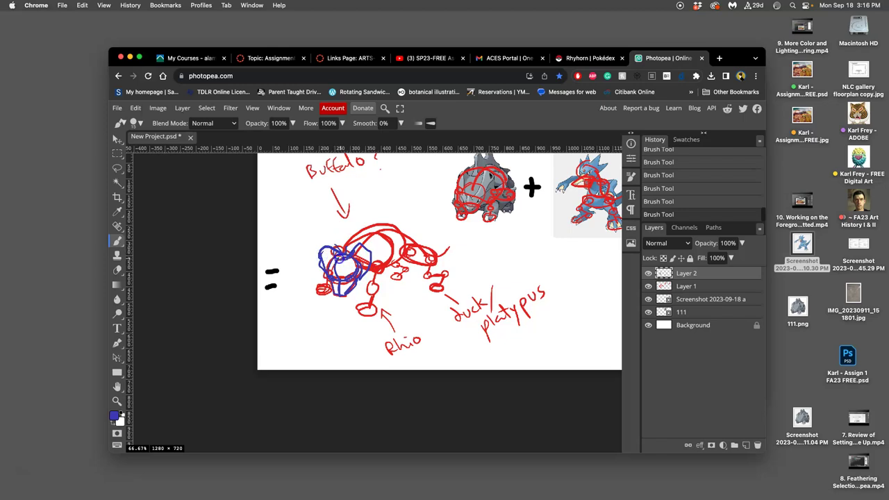
drag(348, 263, 380, 264)
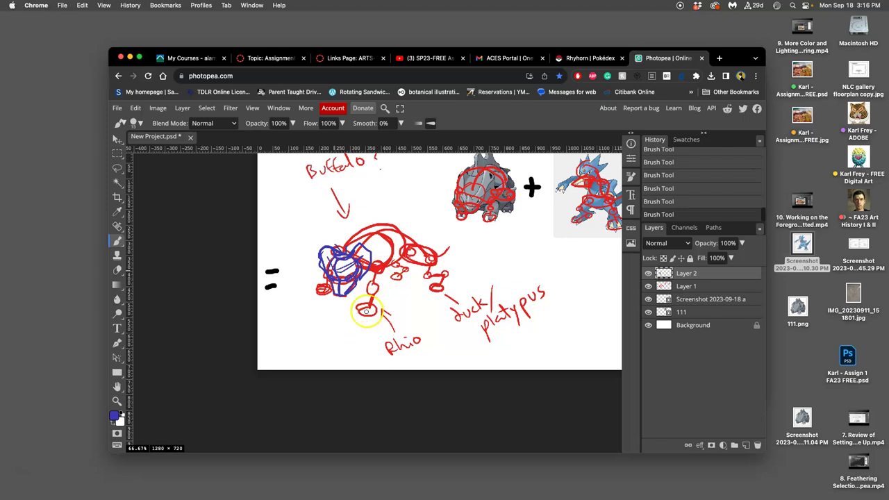
Step: Brush a blue arrow to the upper part of the hybrid's head and handwrite the label "rhino-beetle" beside it
scroll(366, 312, up, 2)
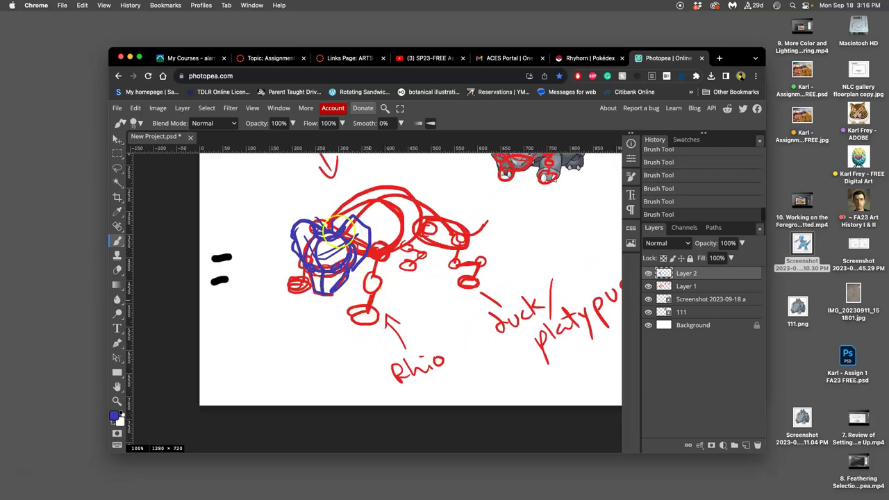
drag(269, 198, 289, 220)
click(229, 178)
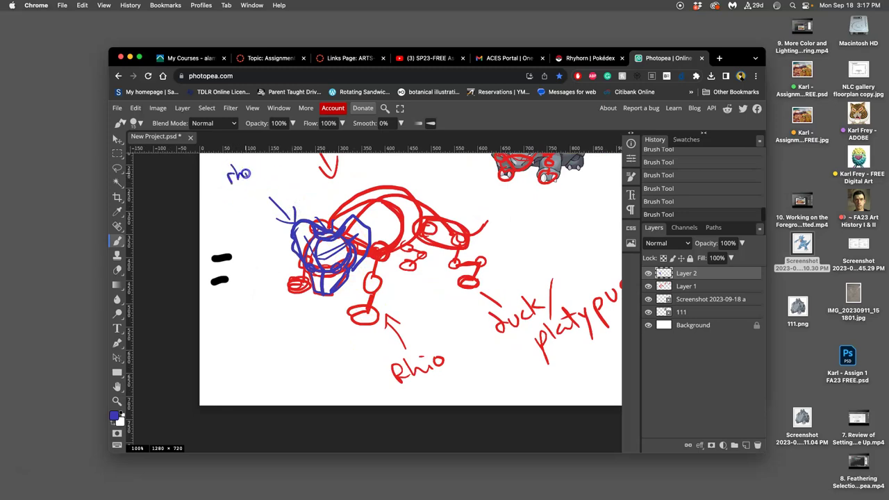
click(236, 202)
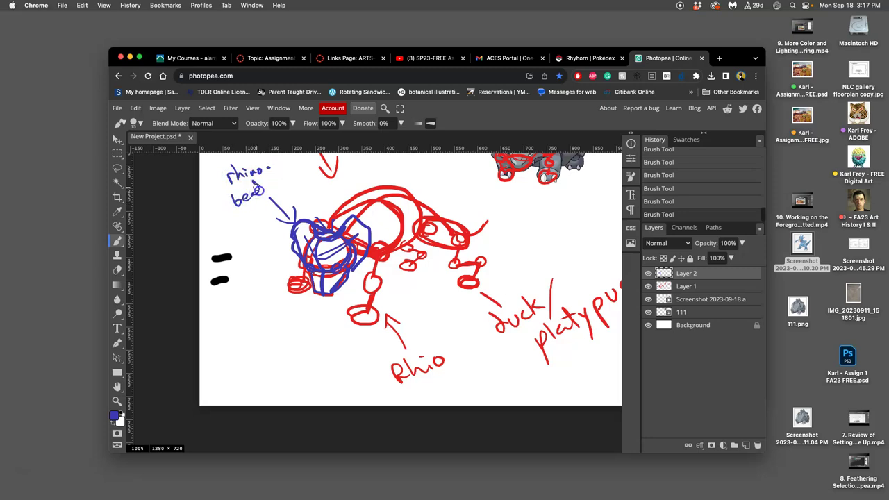
mouse_move(260, 190)
mouse_down()
mouse_move(261, 175)
mouse_move(268, 185)
mouse_up()
Step: Brush a blue pointer line from below up to the tip of the hybrid's beak
mouse_move(316, 289)
mouse_down()
mouse_move(324, 313)
mouse_move(361, 296)
mouse_move(320, 295)
mouse_up()
drag(301, 327, 316, 292)
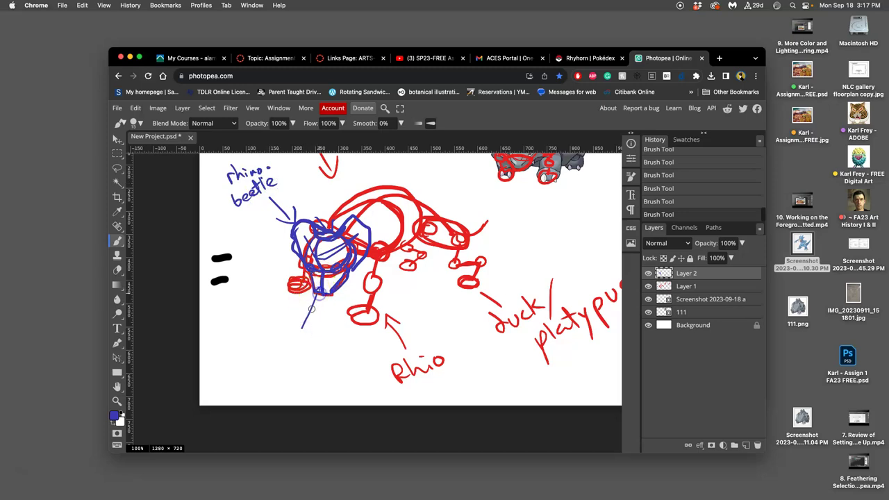
drag(278, 352, 285, 350)
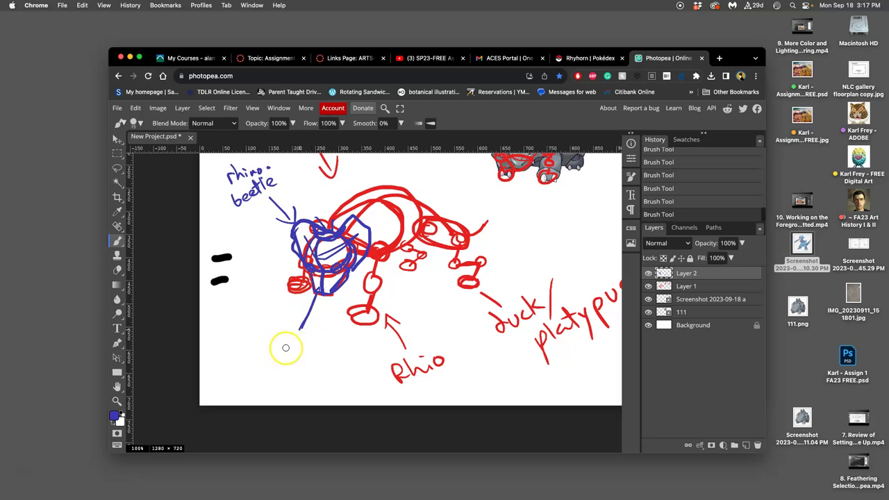
Step: Undo the beak pointer, the "rhino-beetle" label with its arrow, and the blue shapes around the head
scroll(287, 346, down, 2)
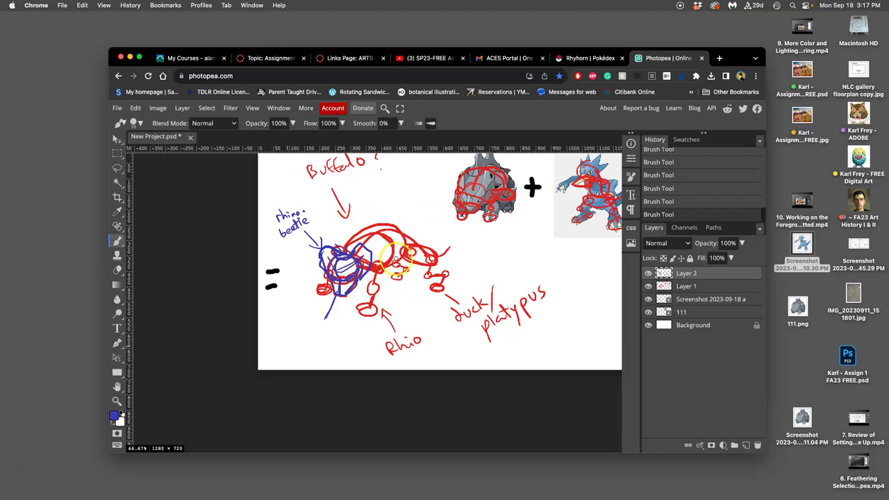
key(super+z)
key(super+z)
key(super+z)
key(super+z)
key(super+z)
key(super+z)
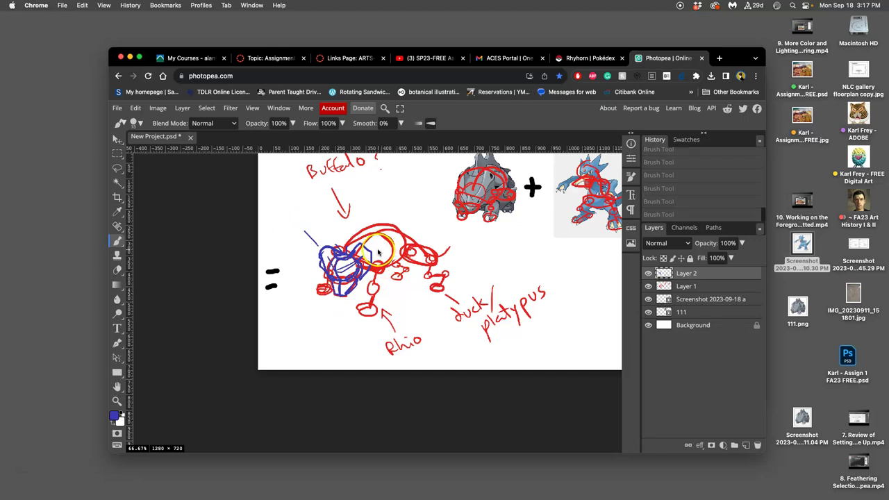
key(super+z)
key(super+z)
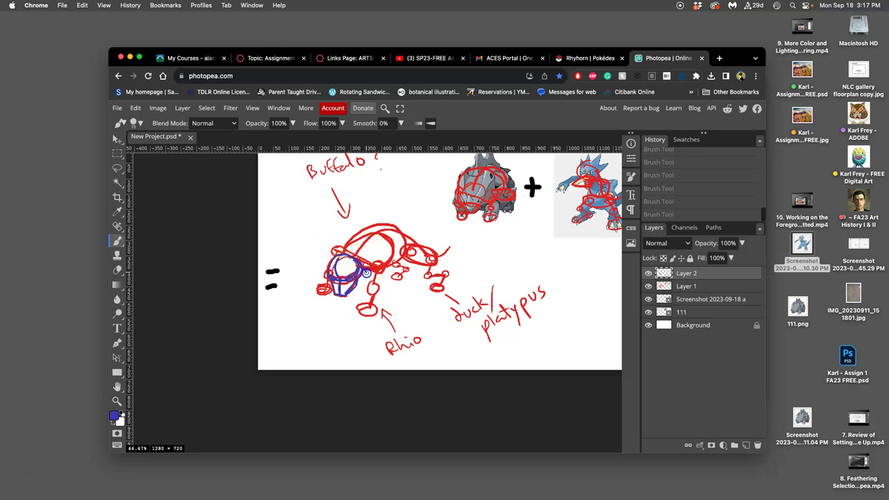
Step: Brush short blue mane-like strokes around the hybrid's head and add a line across its beak
drag(353, 275, 354, 283)
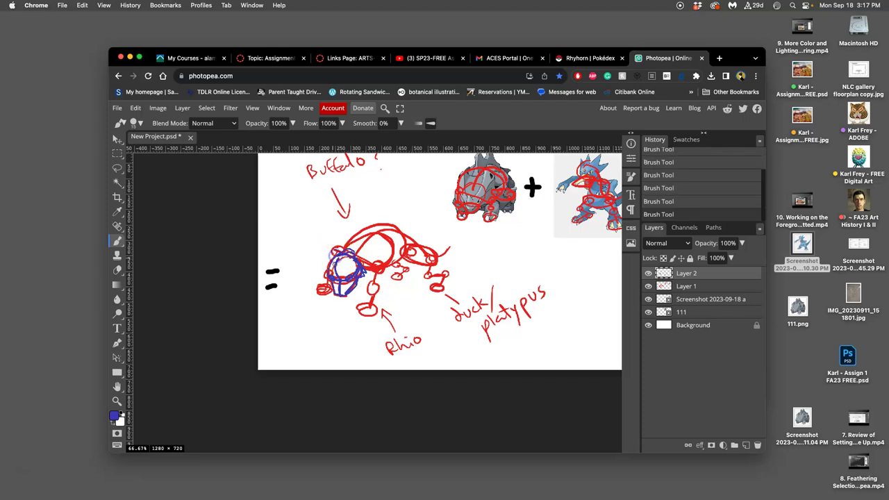
drag(352, 251, 356, 248)
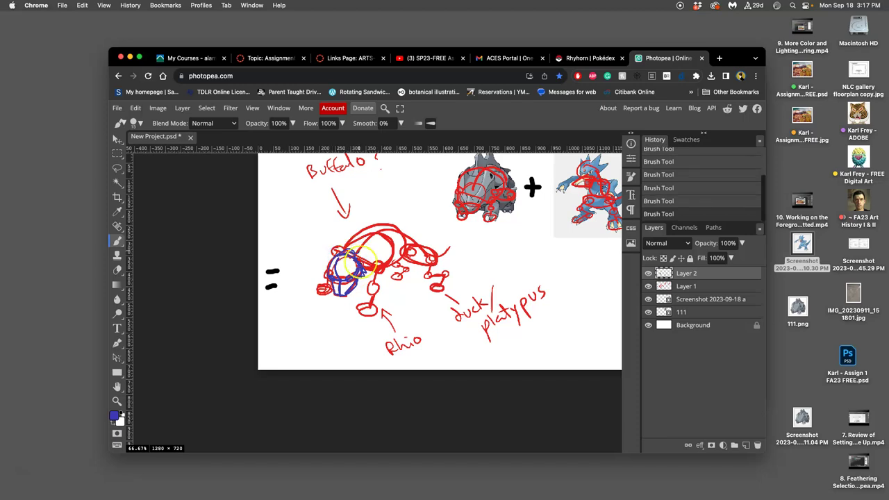
drag(342, 290, 337, 287)
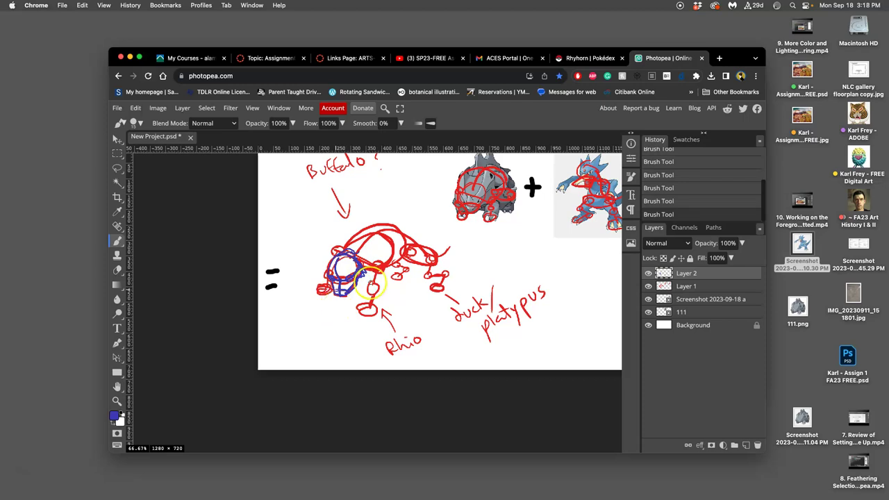
Step: Brush a blue arrow pointing to the hybrid's head and handwrite the label "Lion head?" above it
scroll(383, 293, down, 2)
drag(429, 278, 391, 277)
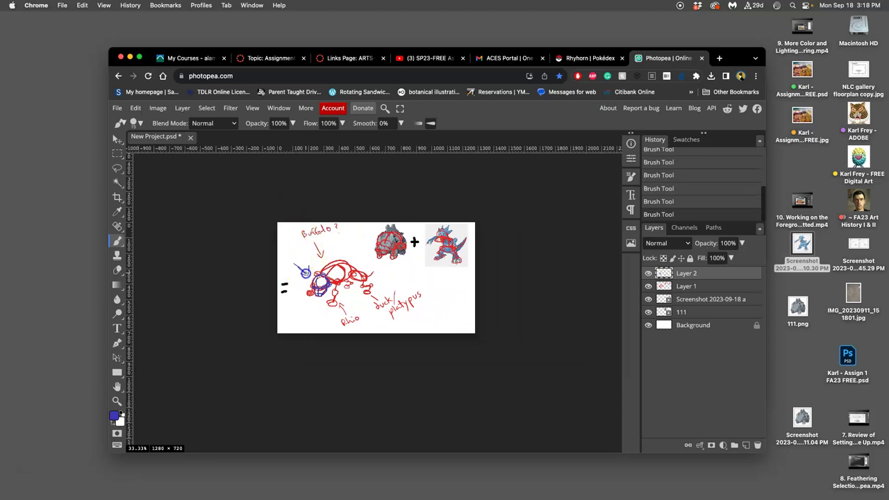
click(309, 254)
drag(311, 253, 370, 259)
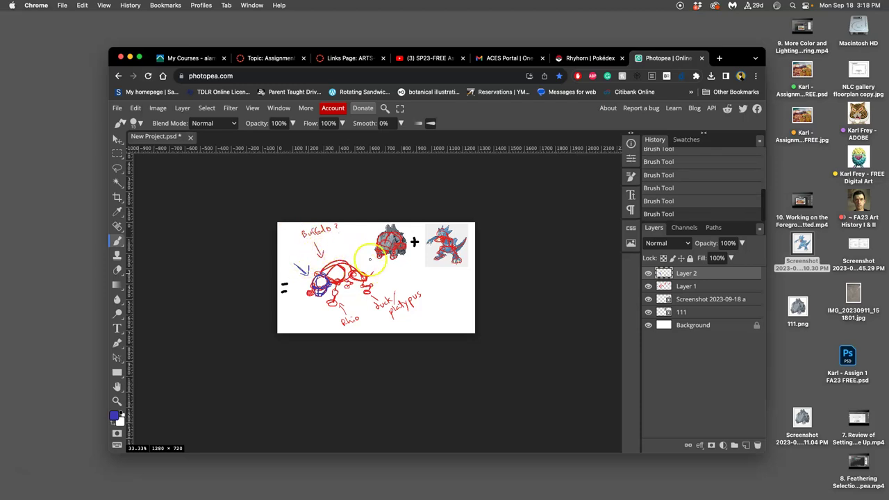
drag(282, 257, 313, 255)
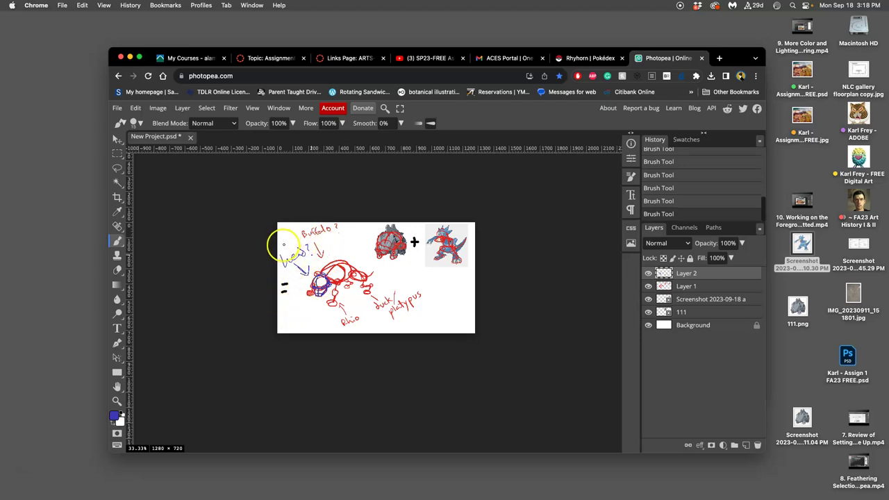
drag(280, 252, 287, 245)
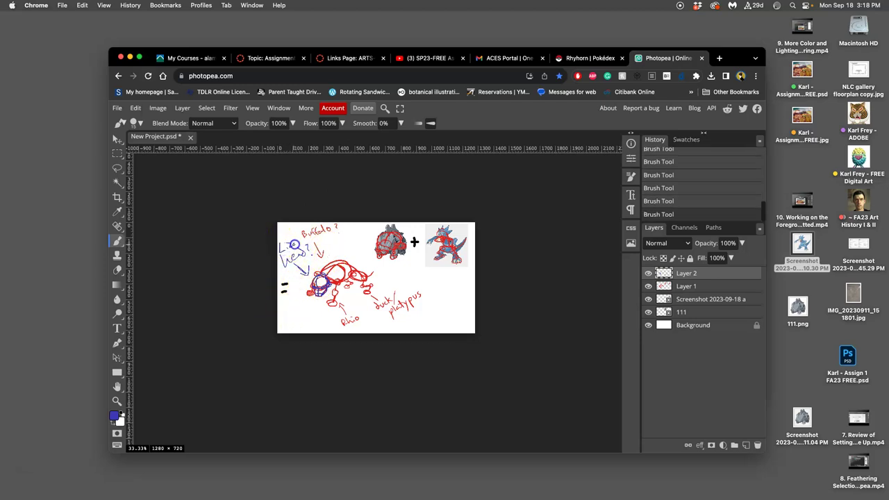